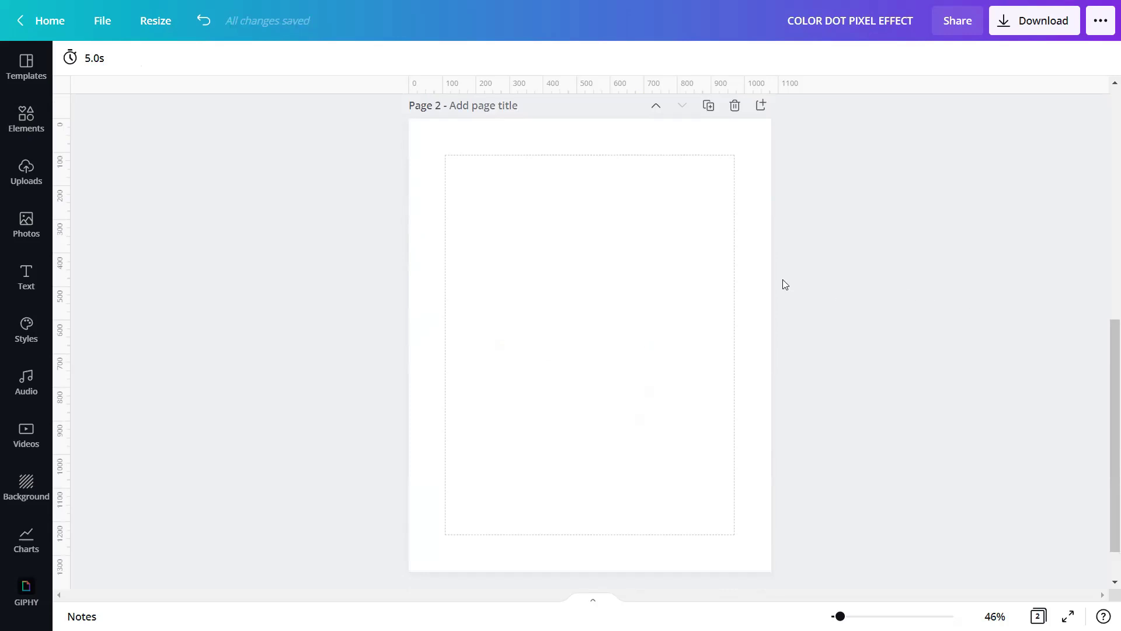
- Add the uploaded red-lipped portrait to Page 2 and zoom in and out to check its fit
left_click(26, 172)
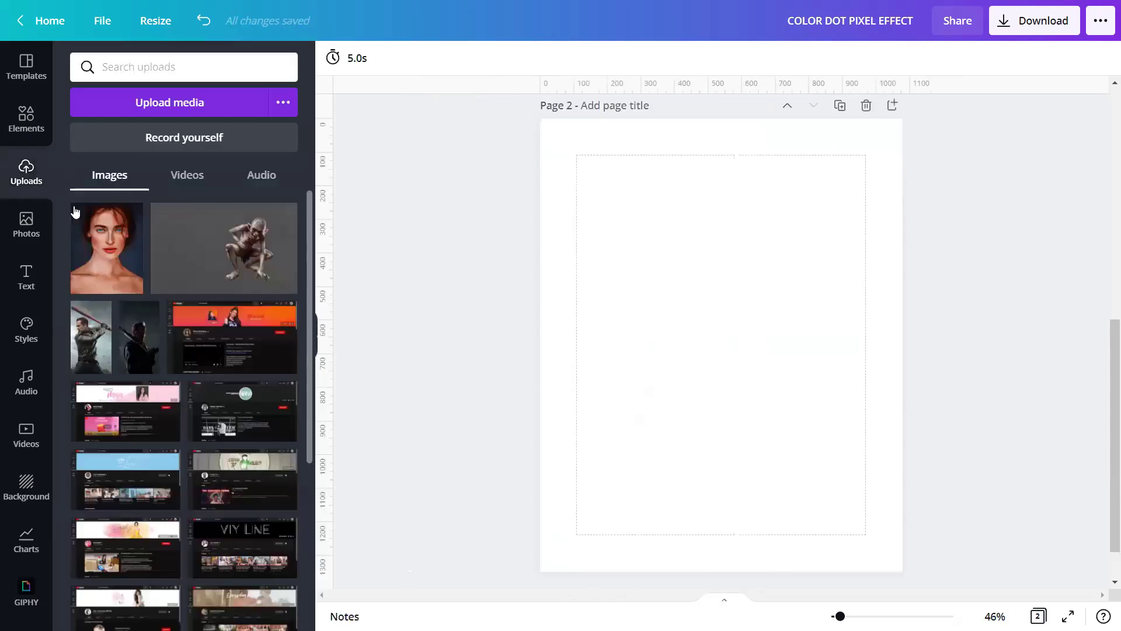
left_click(108, 249)
left_click(315, 338)
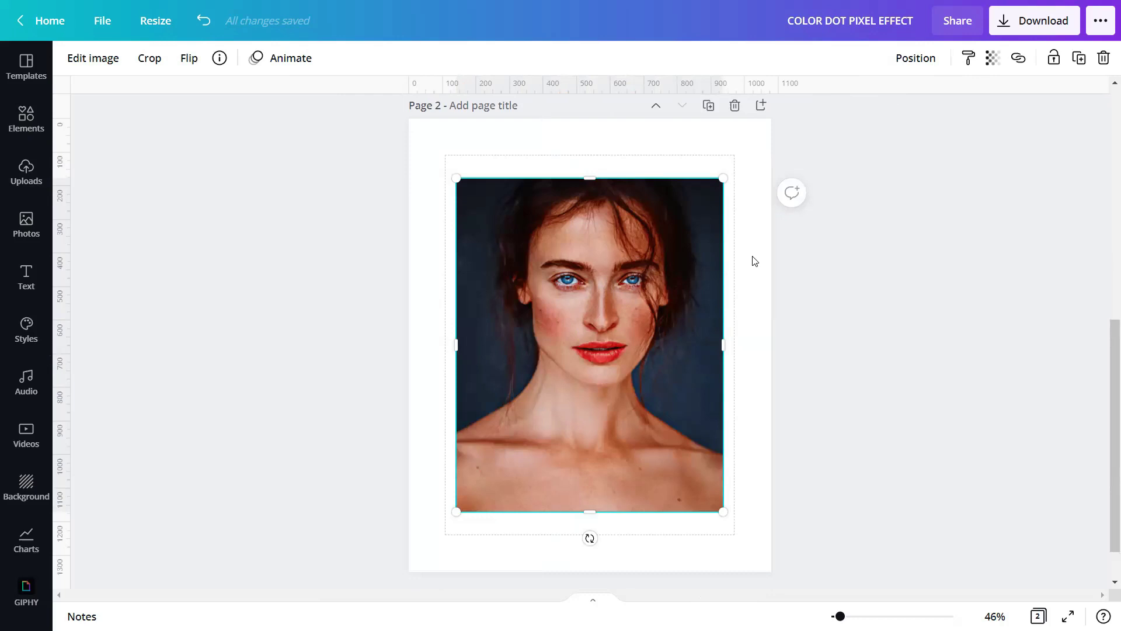
mouse_move(840, 616)
left_mouse_down()
mouse_move(861, 616)
mouse_move(848, 616)
left_mouse_up()
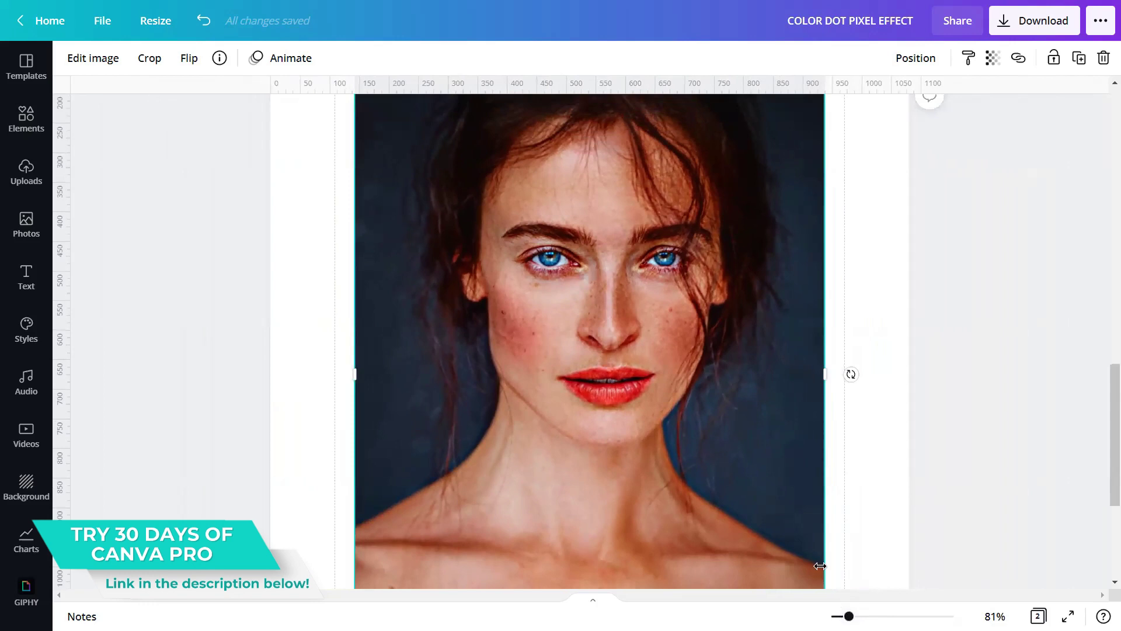
scroll(806, 510, "down", 3)
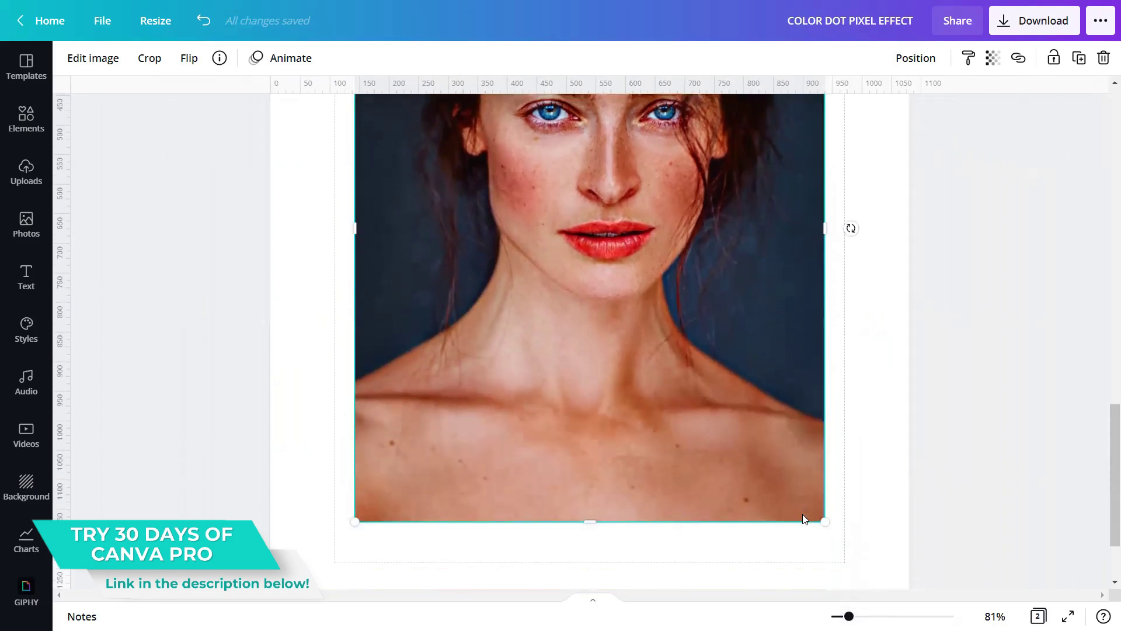
mouse_move(849, 616)
left_mouse_down()
mouse_move(865, 616)
mouse_move(841, 616)
left_mouse_up()
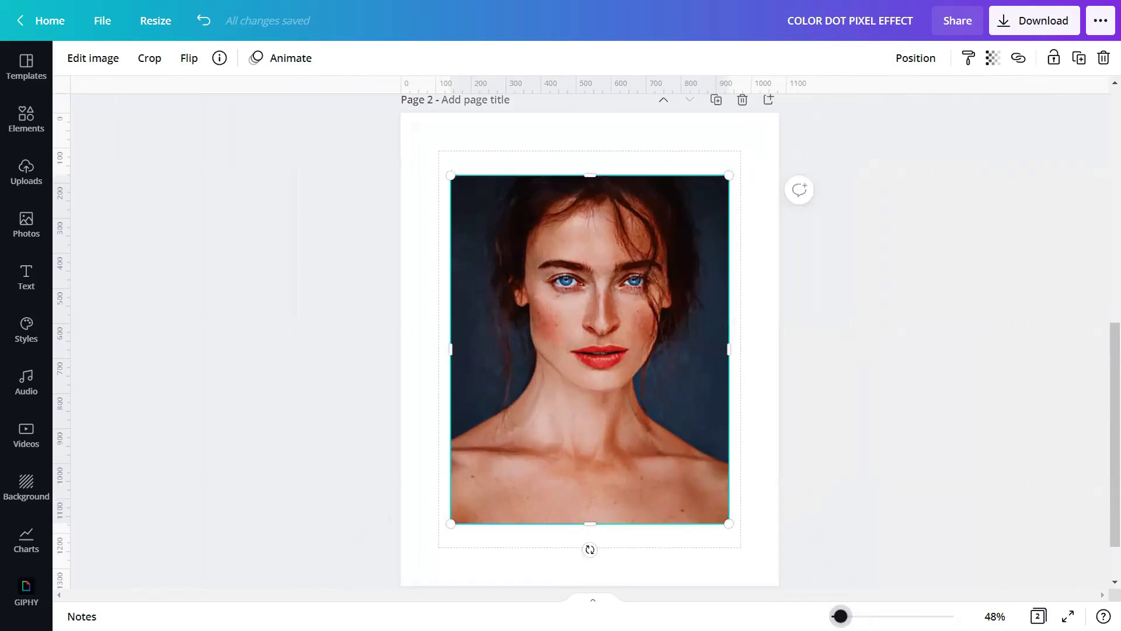
- Duplicate Page 2 as Page 3, then set Page 2's portrait as its full-page background
left_click(717, 100)
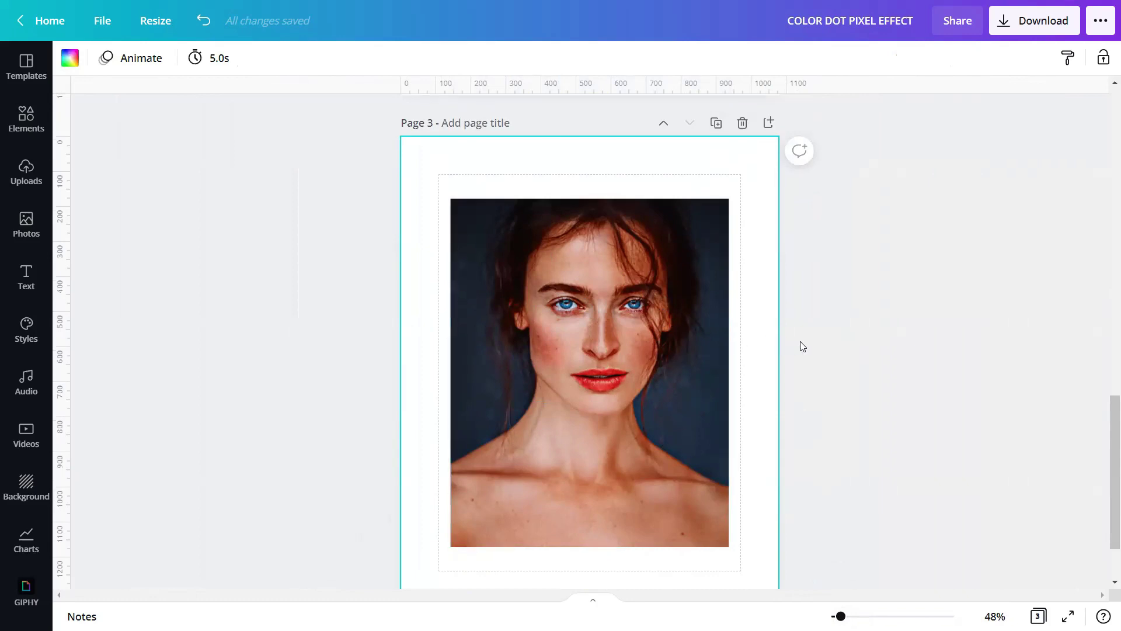
scroll(816, 347, "up", 10)
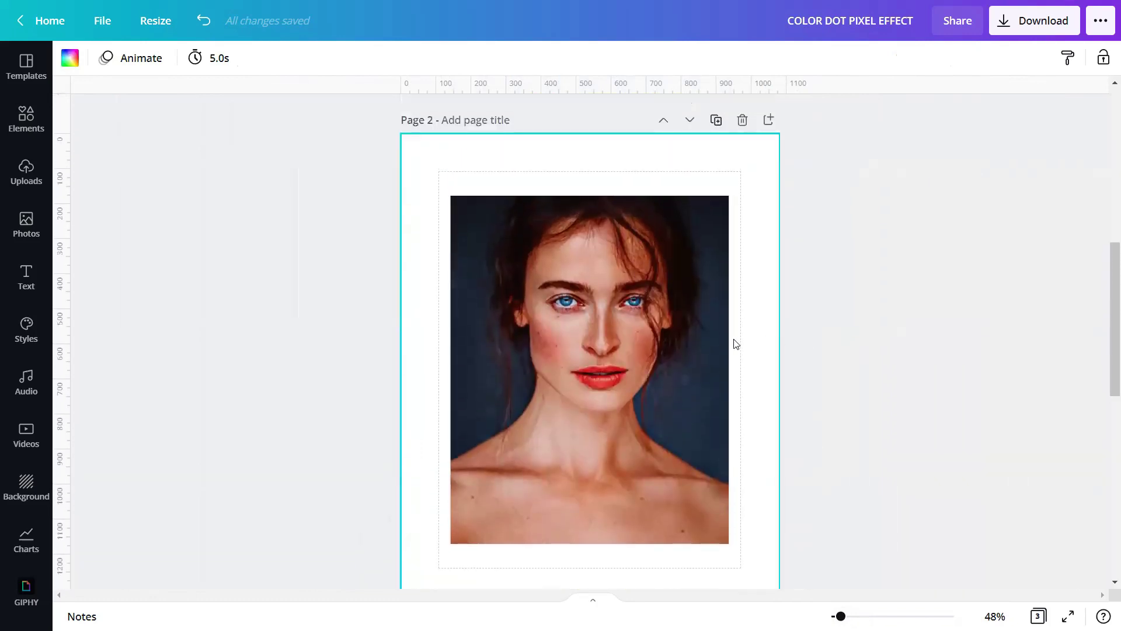
right_click(672, 334)
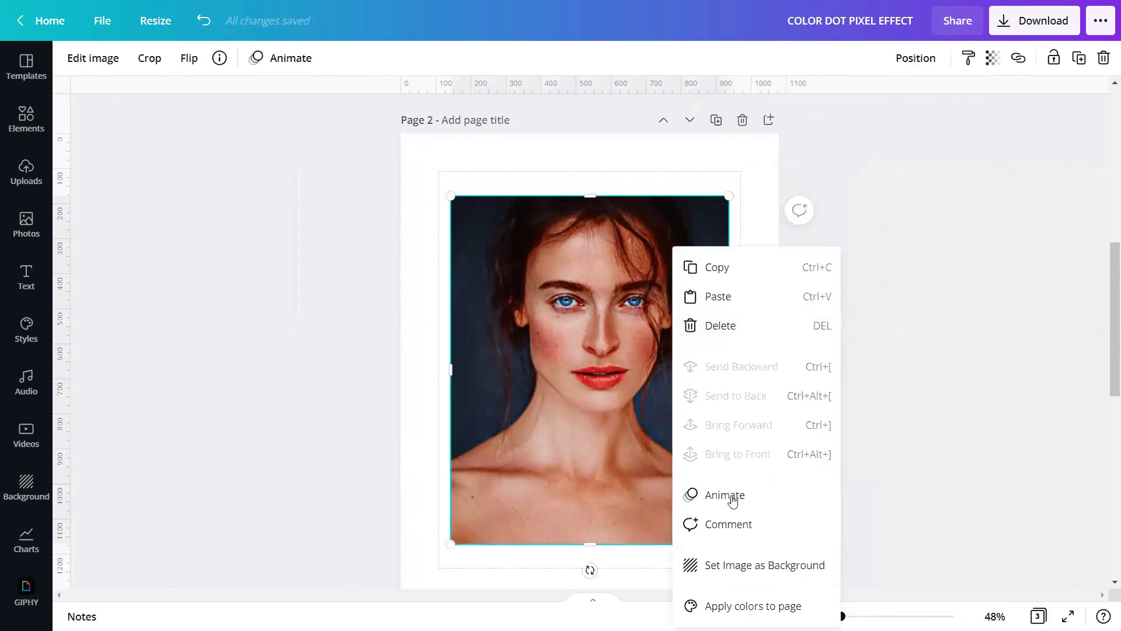
left_click(724, 563)
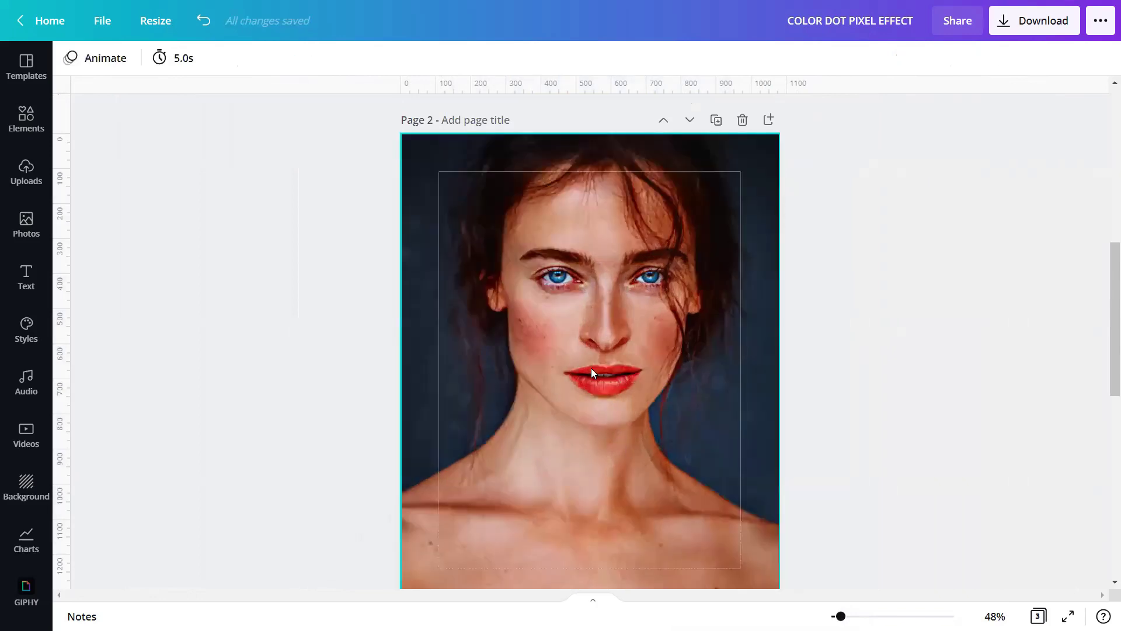
- Apply the Pixelate Dots effect to the Page 2 background portrait
left_click(591, 276)
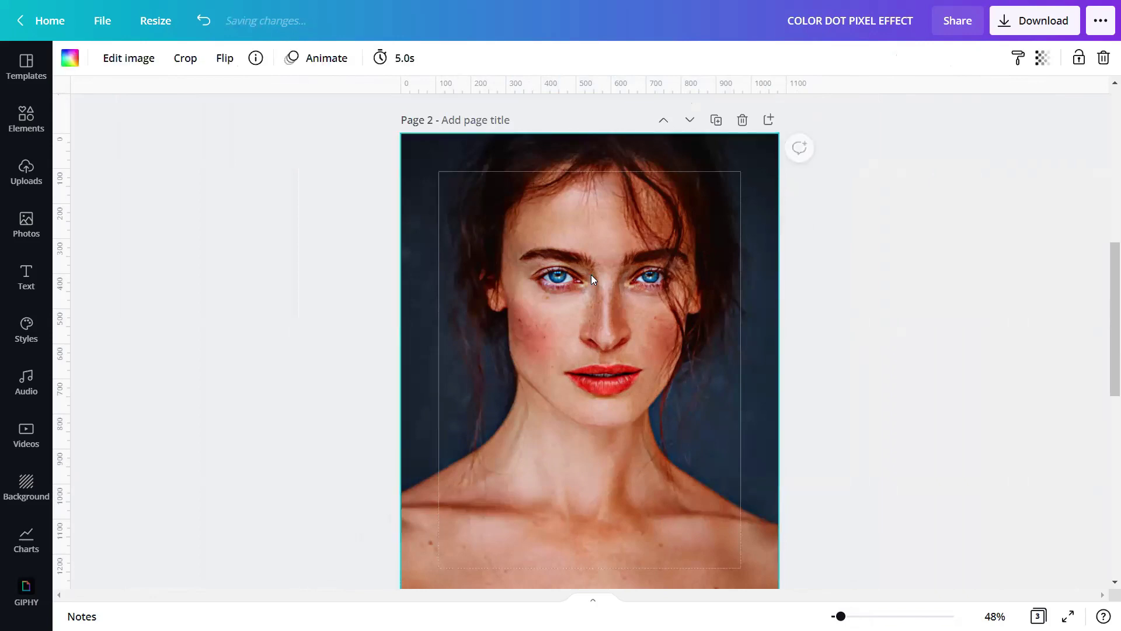
left_click(126, 61)
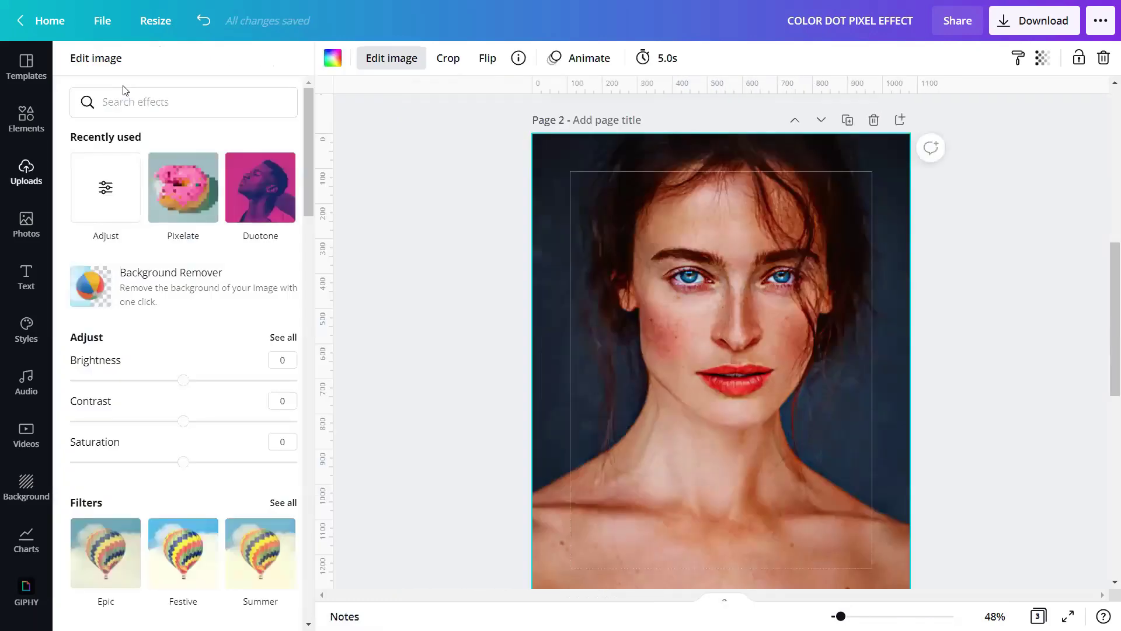
scroll(134, 233, "down", 15)
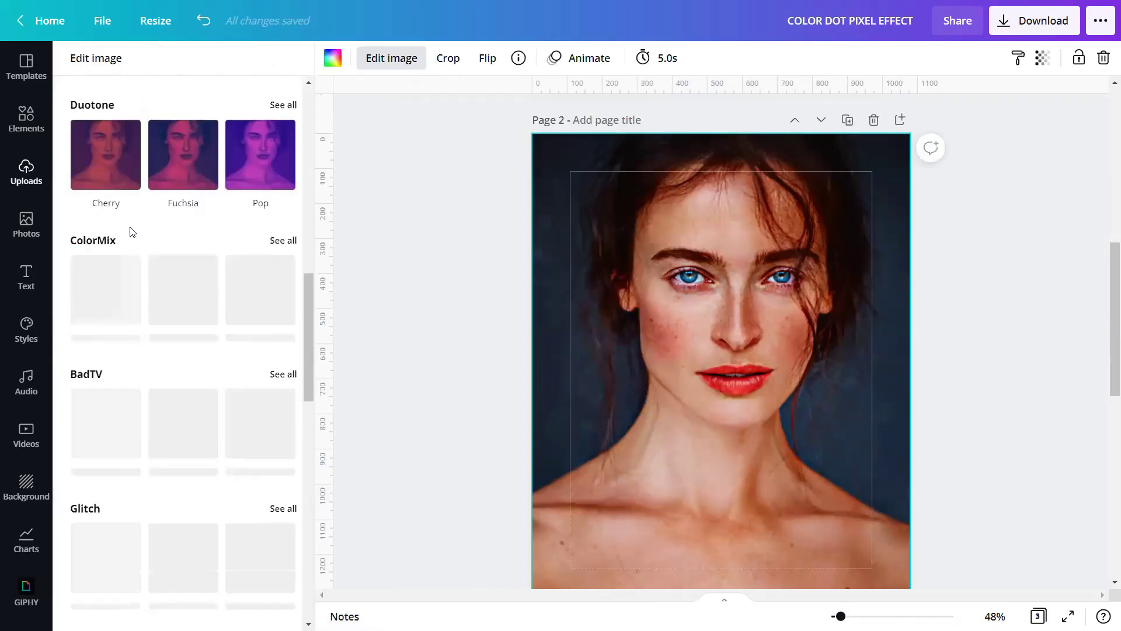
scroll(131, 231, "down", 8)
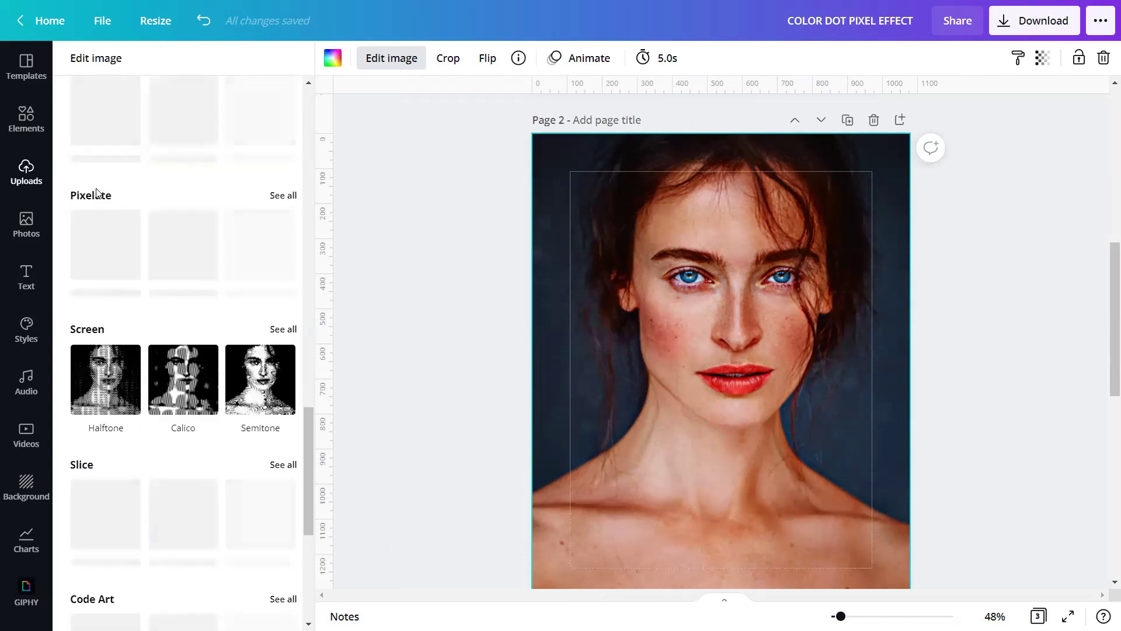
left_click(282, 195)
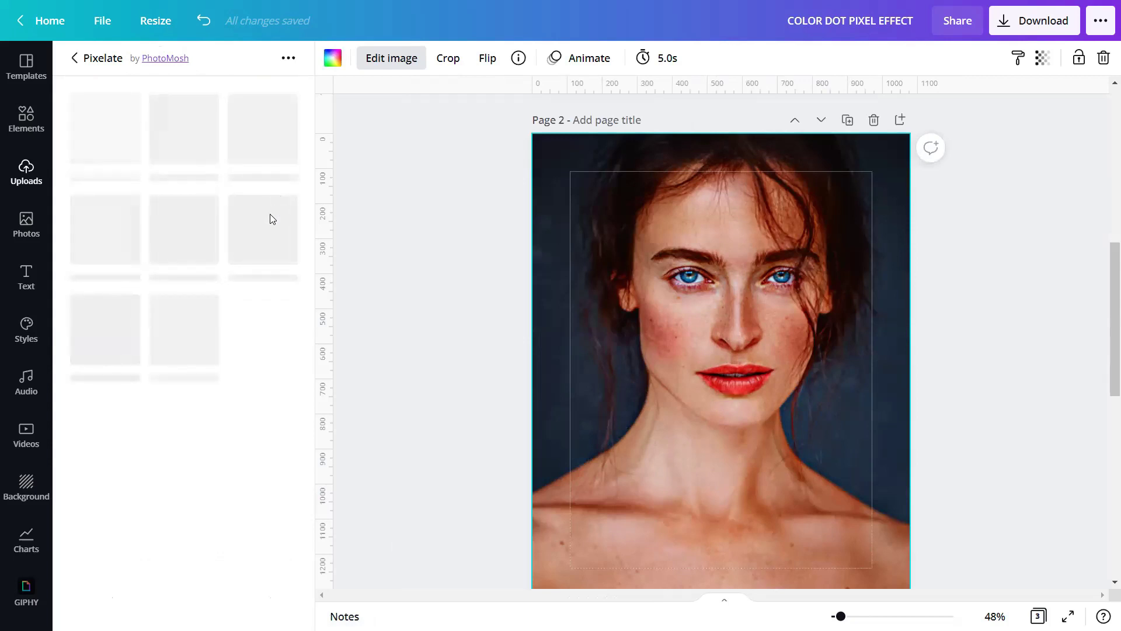
left_click(182, 321)
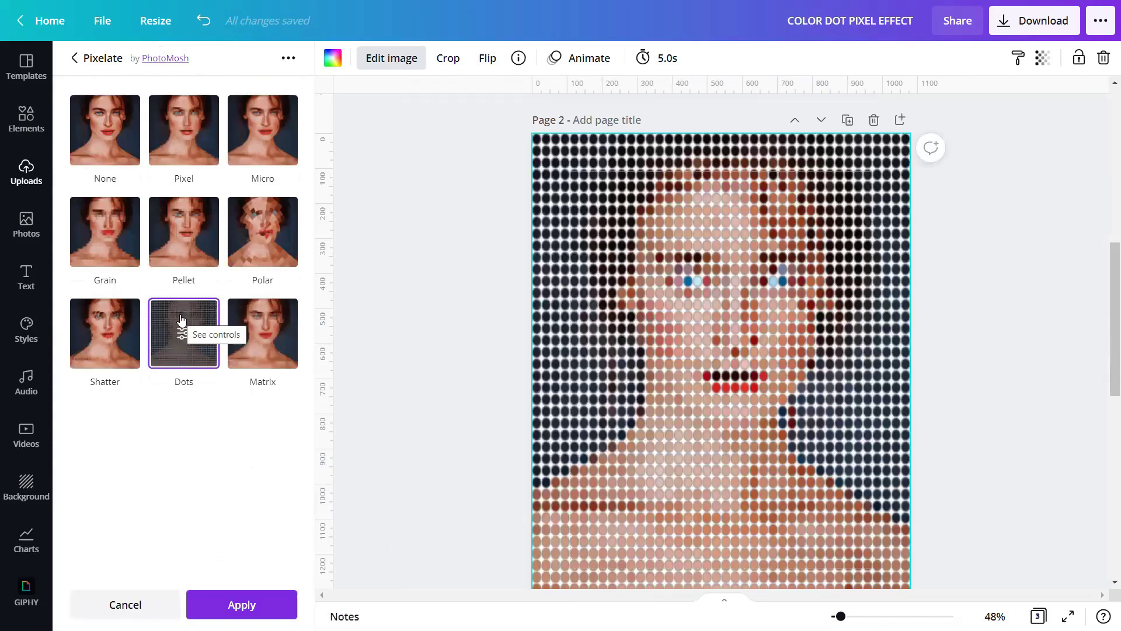
- Set the Dots effect to Count 123, Size 0.355 and Blur 0, and apply it
left_click(175, 314)
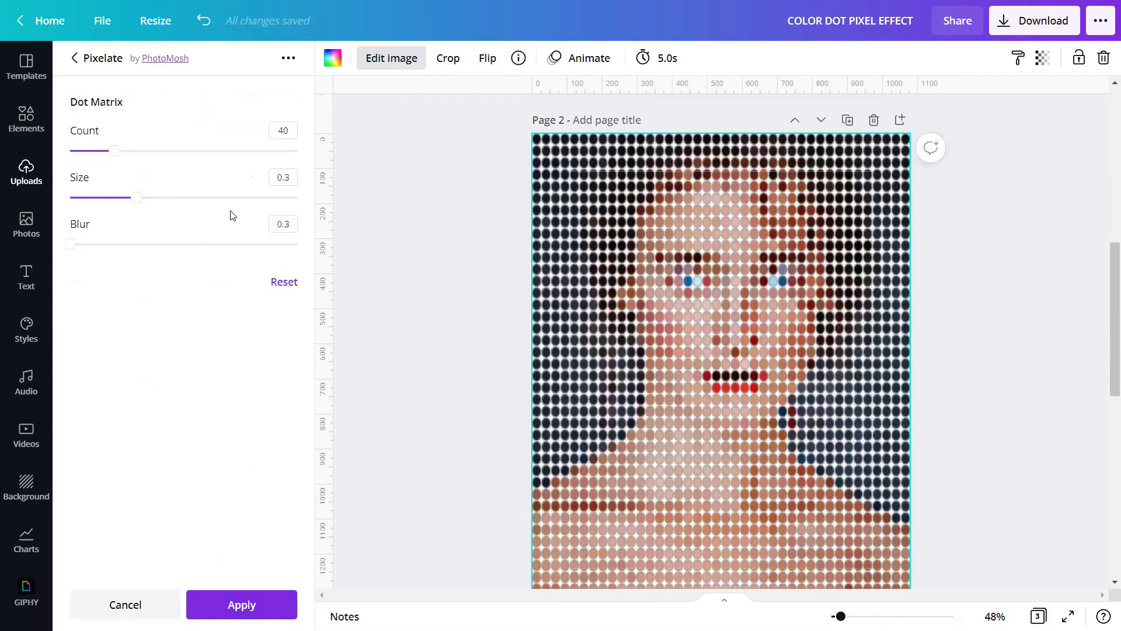
left_click(294, 130)
left_click(283, 178)
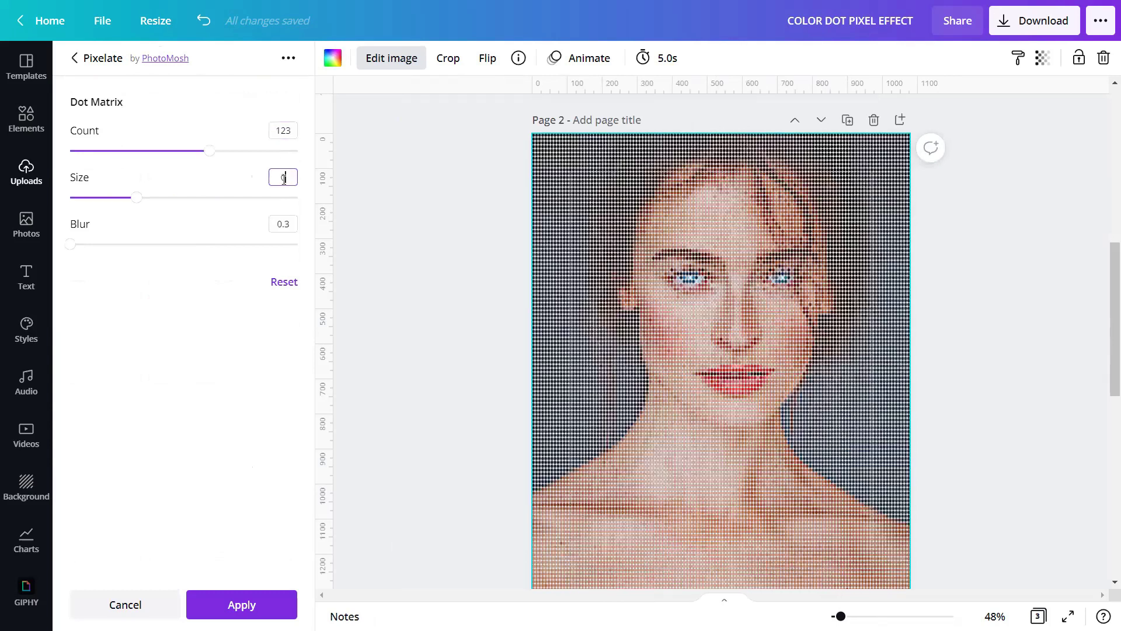
left_click(287, 223)
type("0")
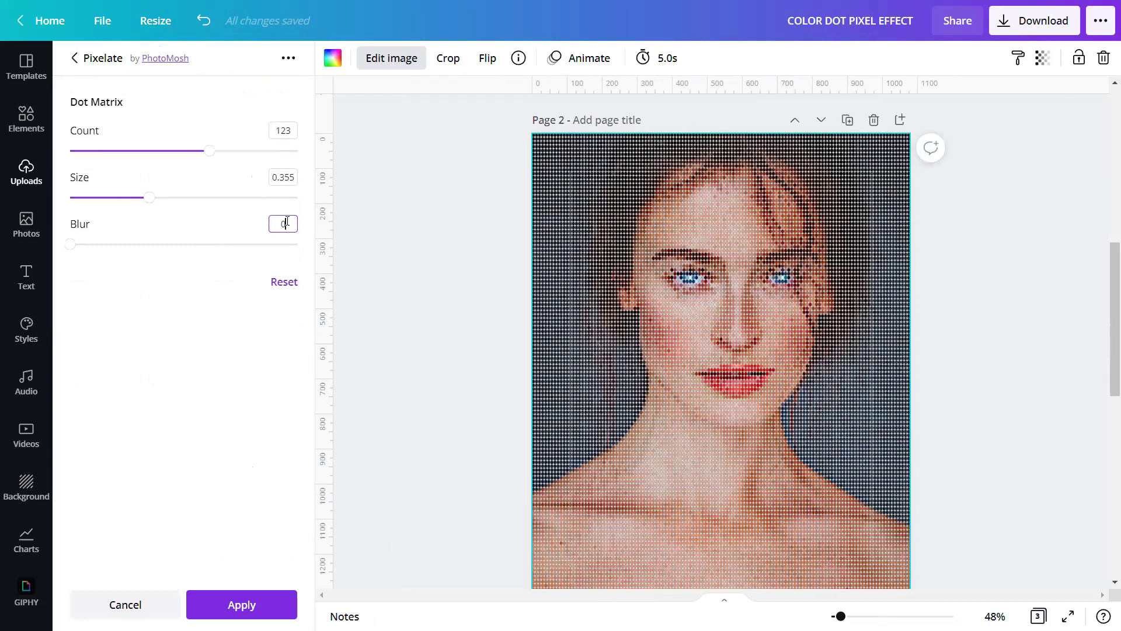
left_click(260, 605)
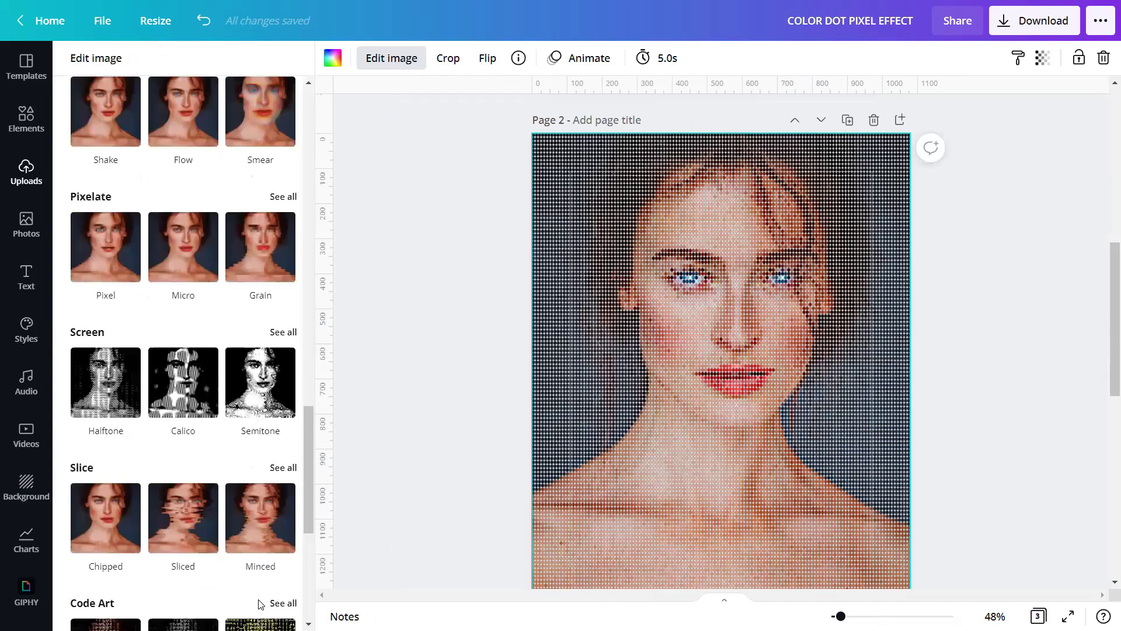
left_click(396, 365)
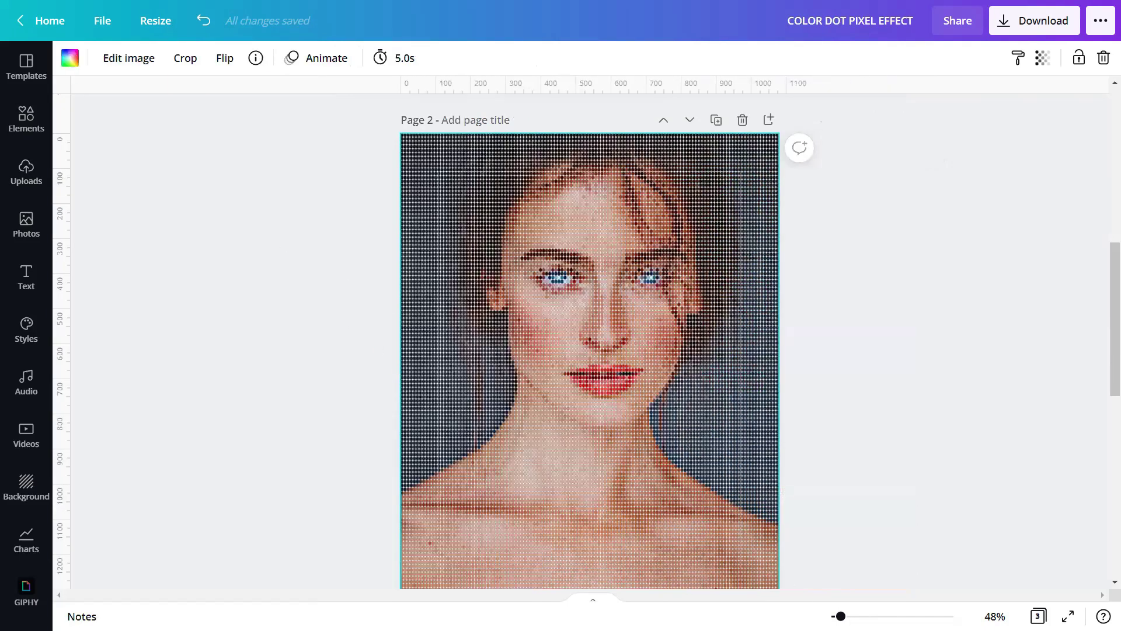
- Zoom in and scroll around to inspect the dot-matrix portrait, then zoom back out to the whole page
left_click_drag(841, 616, 865, 616)
scroll(811, 552, "up", 4)
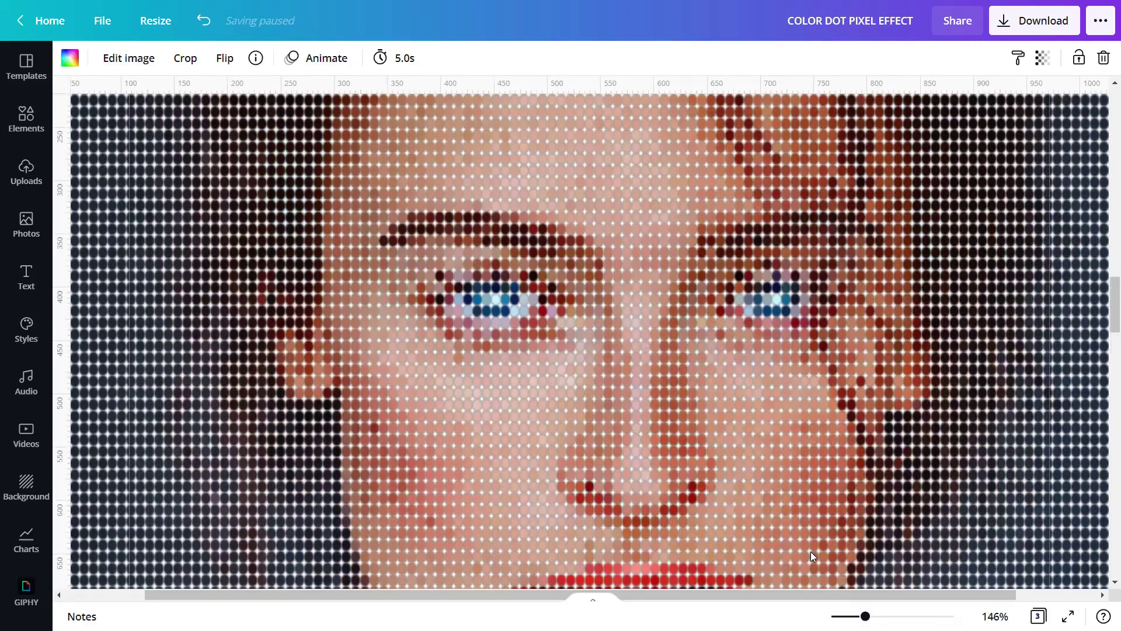
scroll(888, 522, "up", 3)
scroll(889, 523, "down", 6)
scroll(894, 529, "down", 10)
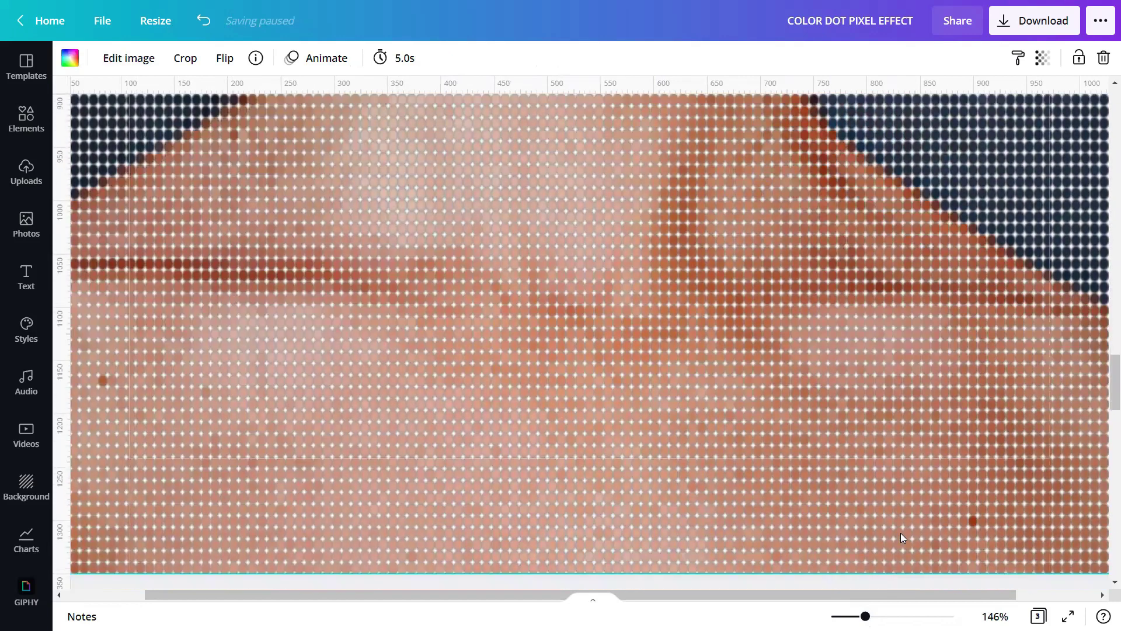
scroll(900, 532, "up", 6)
scroll(900, 532, "up", 7)
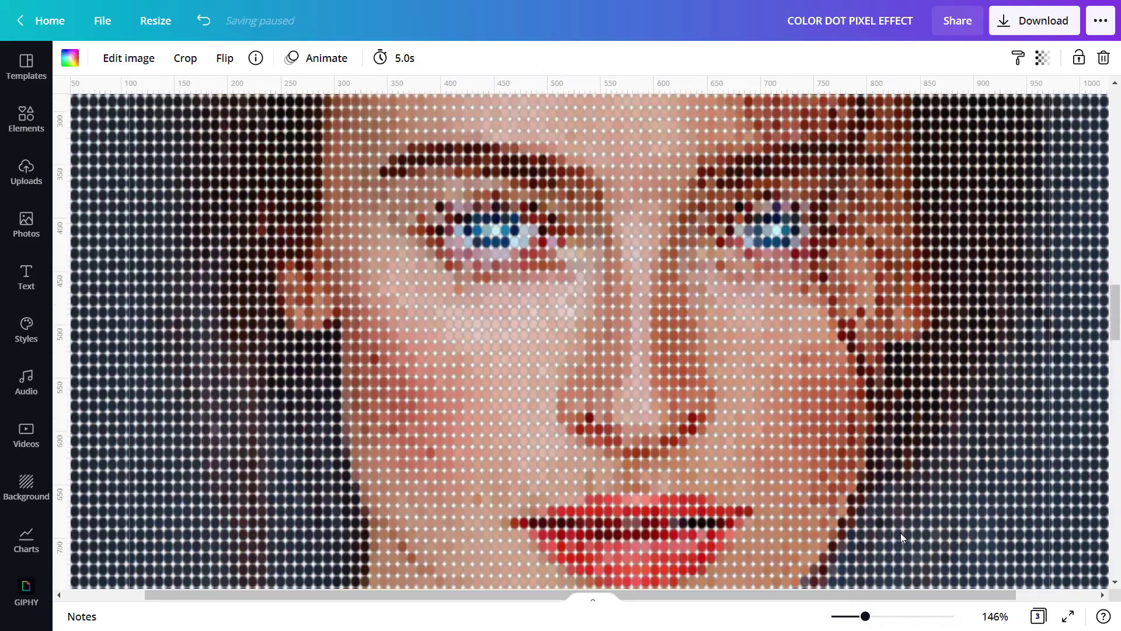
left_click_drag(865, 616, 838, 616)
scroll(832, 491, "down", 2)
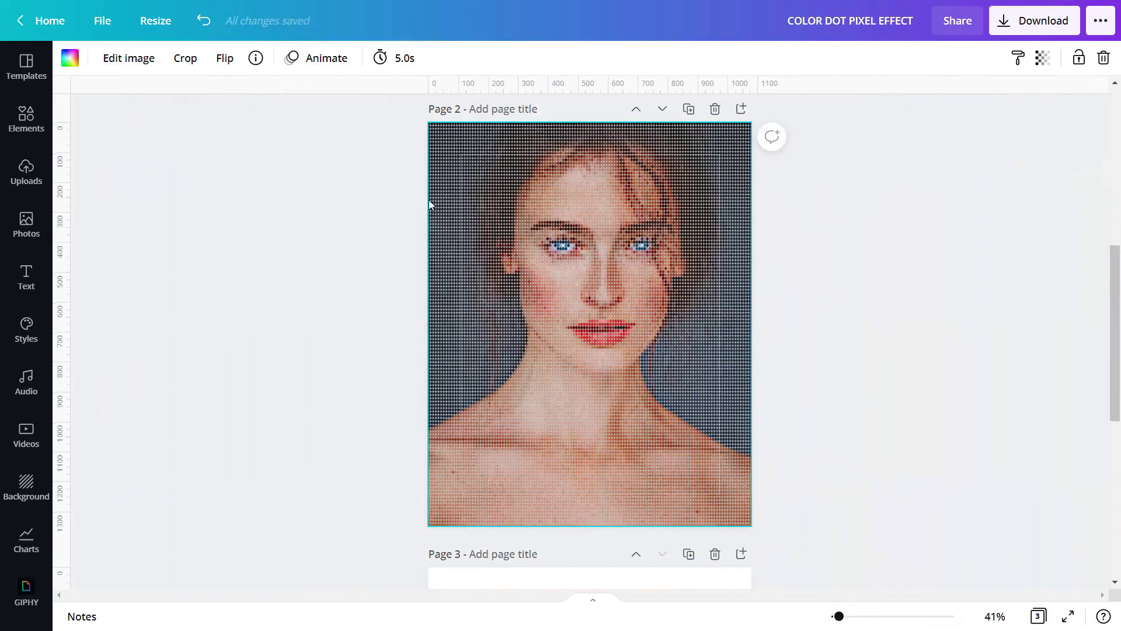
- Set the portrait's brightness to -55, saturation to 100 and blur to -22 in Adjust
left_click(135, 58)
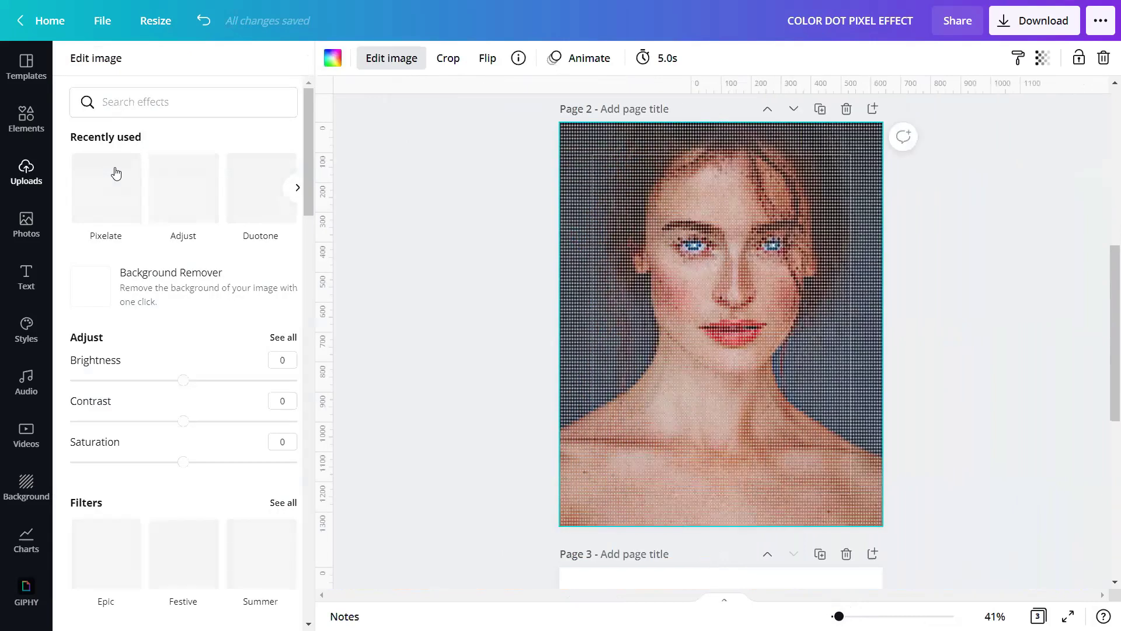
scroll(180, 240, "down", 4)
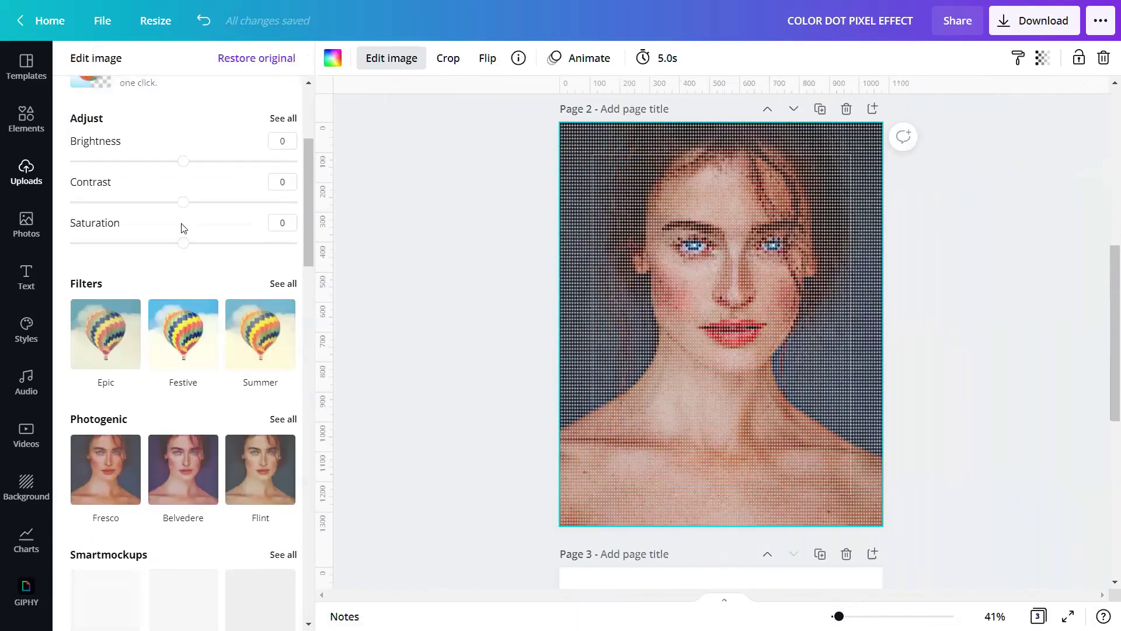
left_click(283, 118)
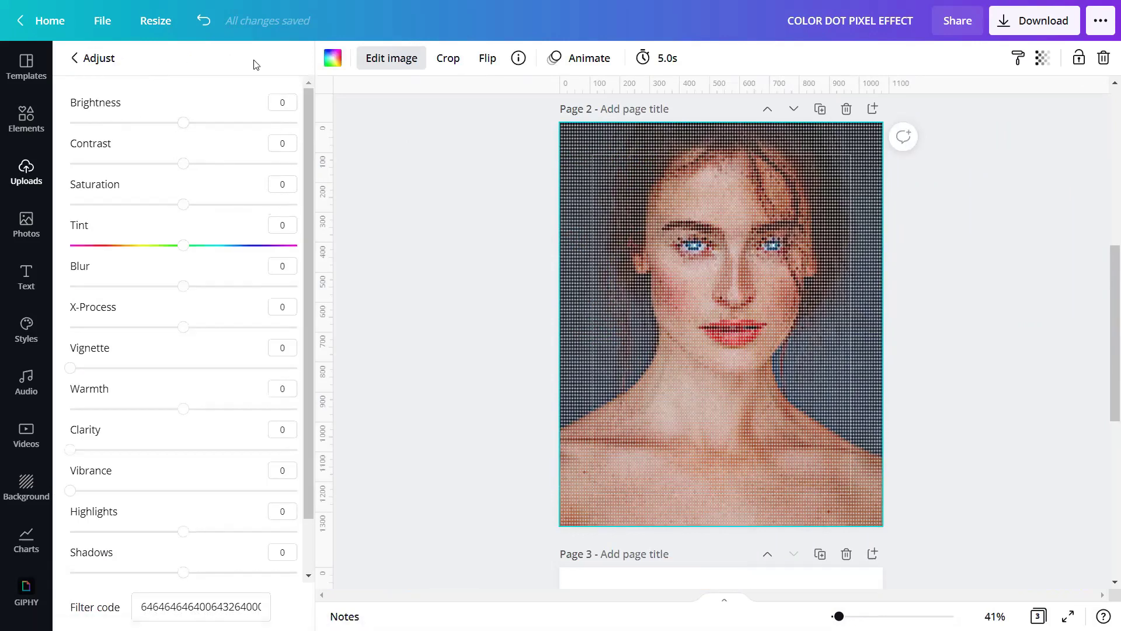
left_click(281, 103)
type("55")
key("Return")
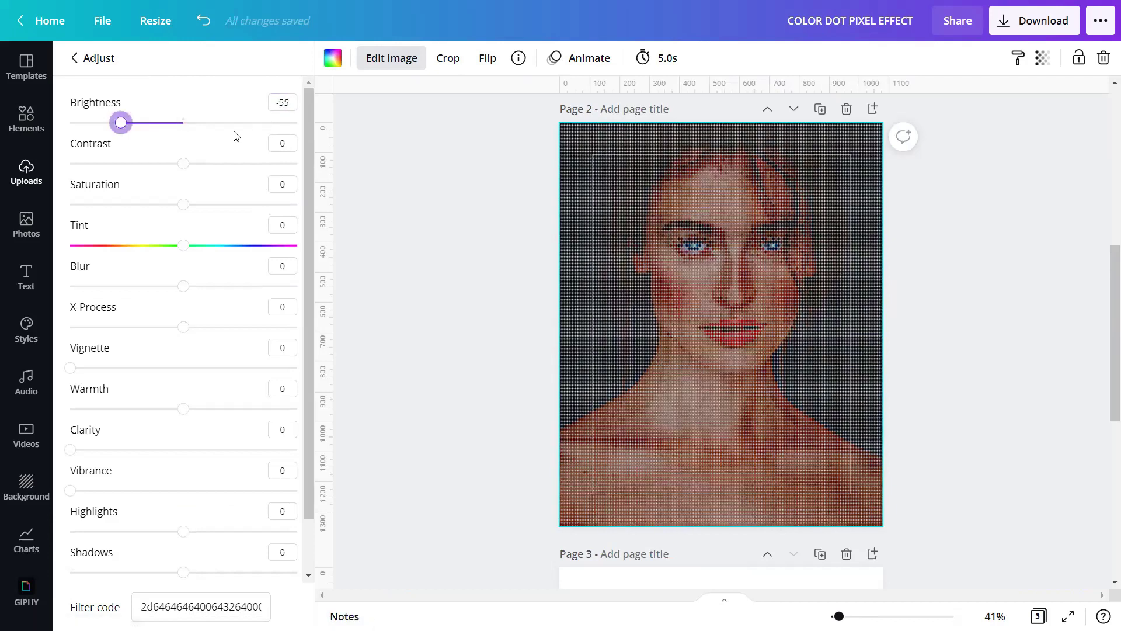
left_click(286, 188)
key("Tab")
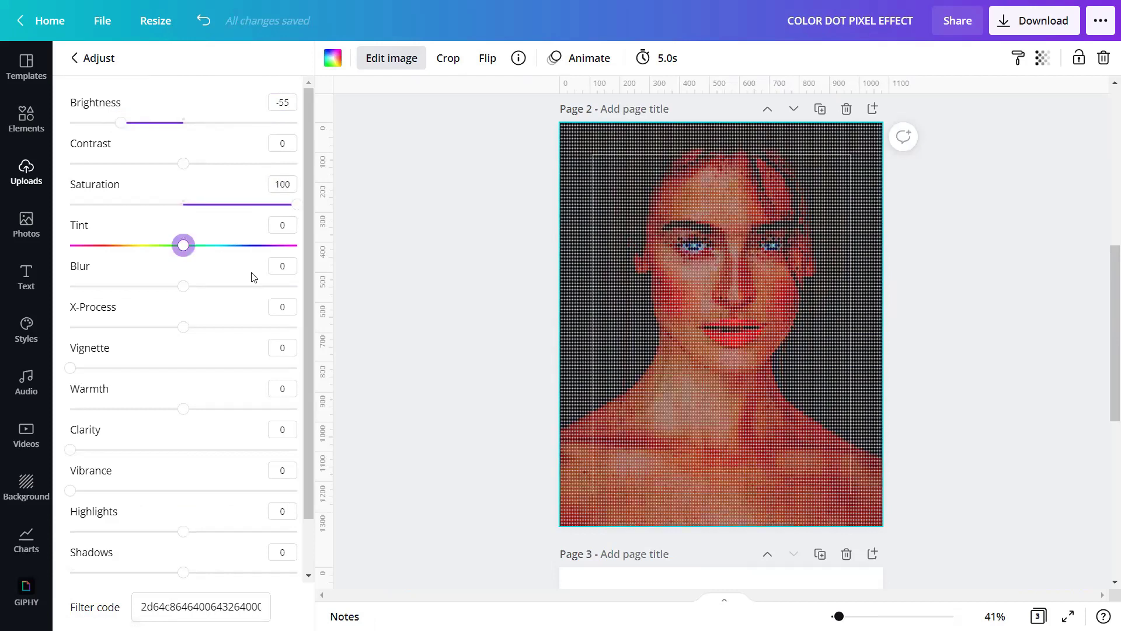
left_click(282, 267)
key("Return")
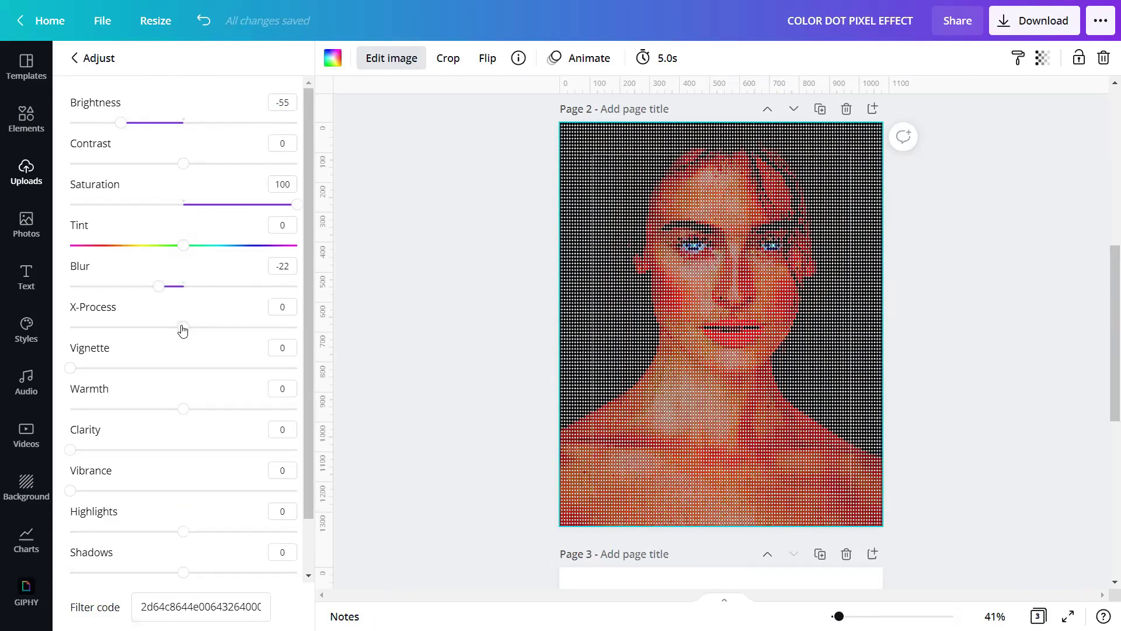
- Raise X-Process and highlights to 100, then close the adjustments
left_click_drag(182, 331, 328, 325)
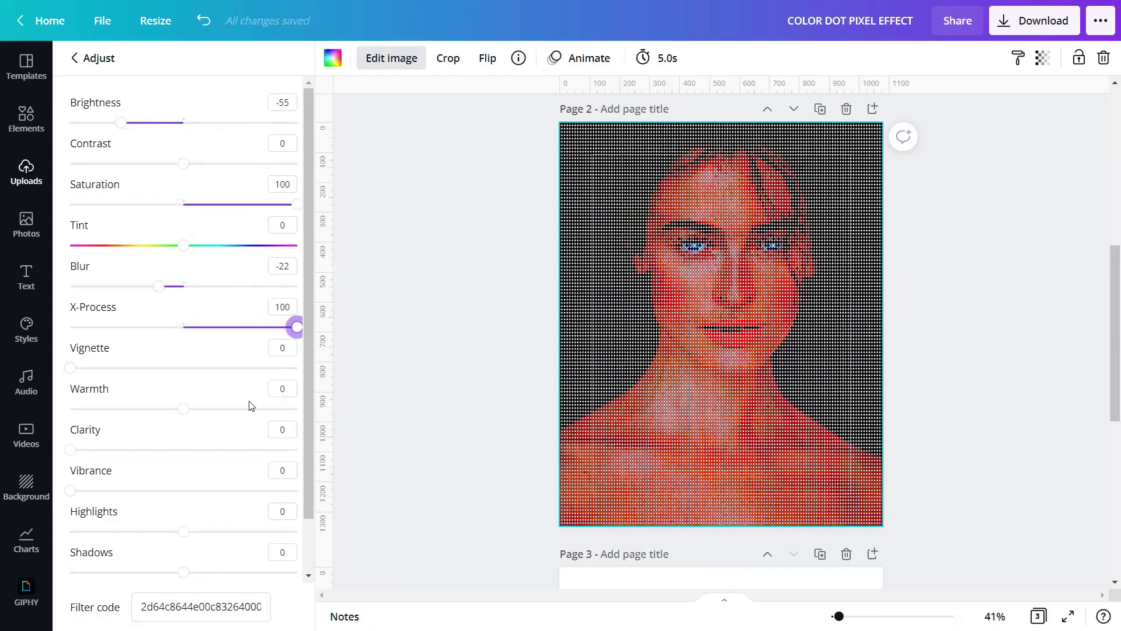
scroll(240, 393, "down", 1)
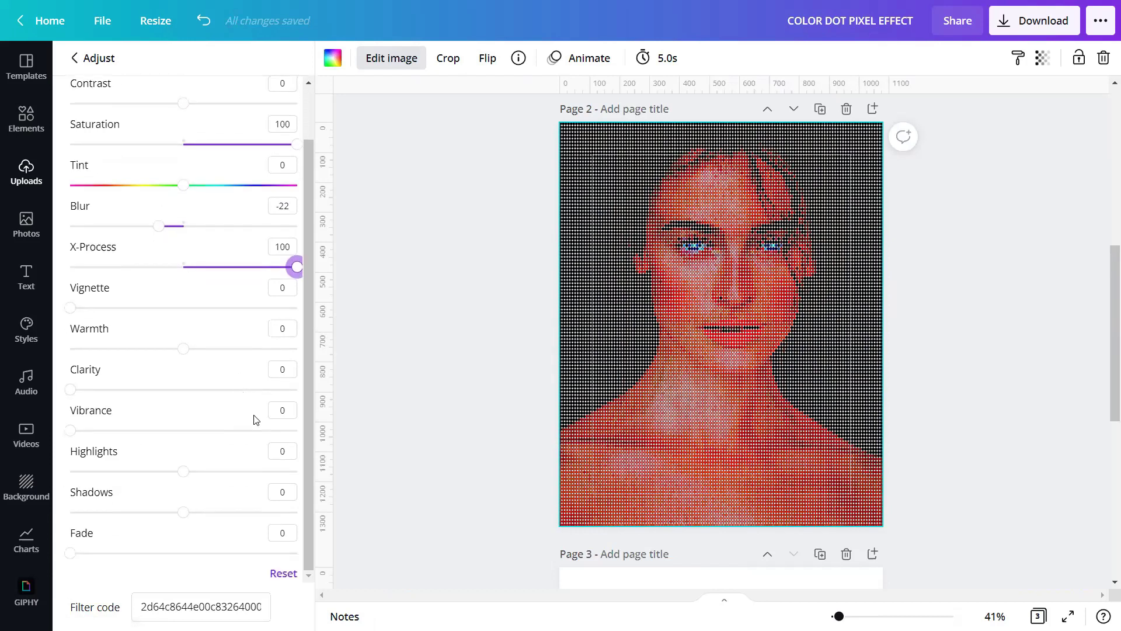
left_click(284, 450)
left_click(192, 578)
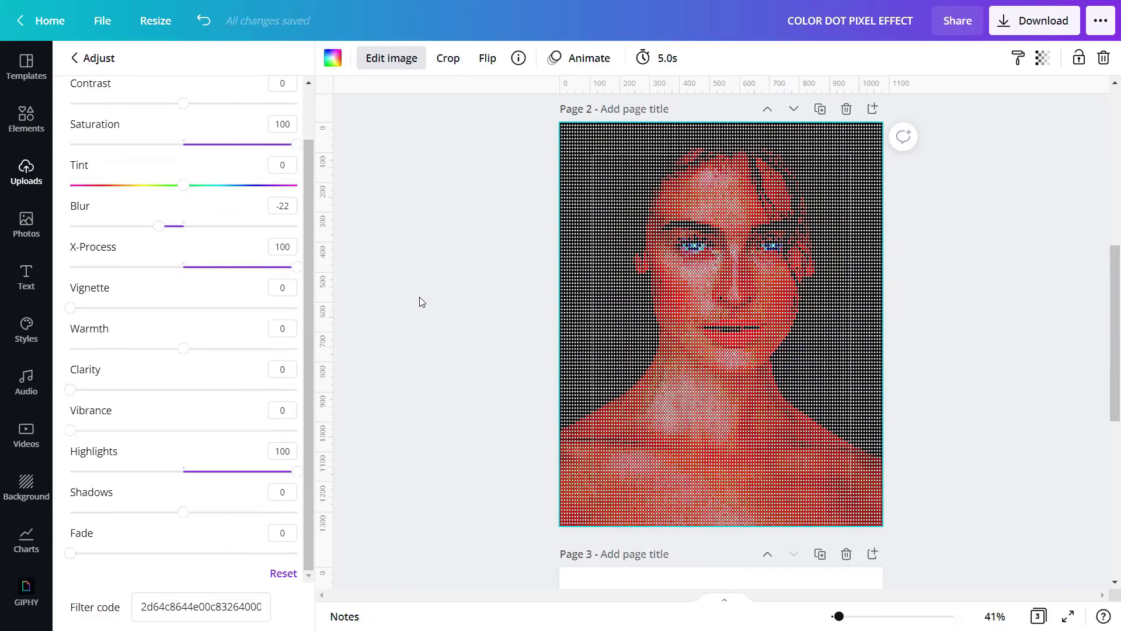
key("Escape")
mouse_move(839, 617)
left_mouse_down()
mouse_move(831, 611)
mouse_move(850, 601)
mouse_move(859, 615)
left_mouse_up()
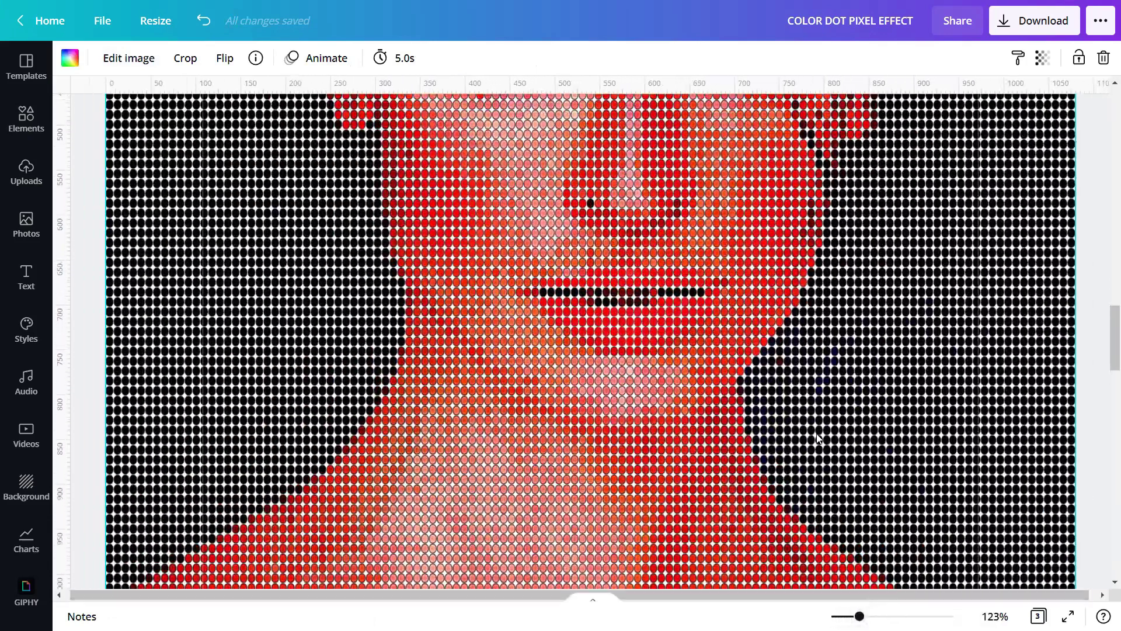
scroll(801, 418, "up", 10)
scroll(802, 418, "up", 2)
scroll(801, 418, "down", 6)
scroll(803, 418, "down", 8)
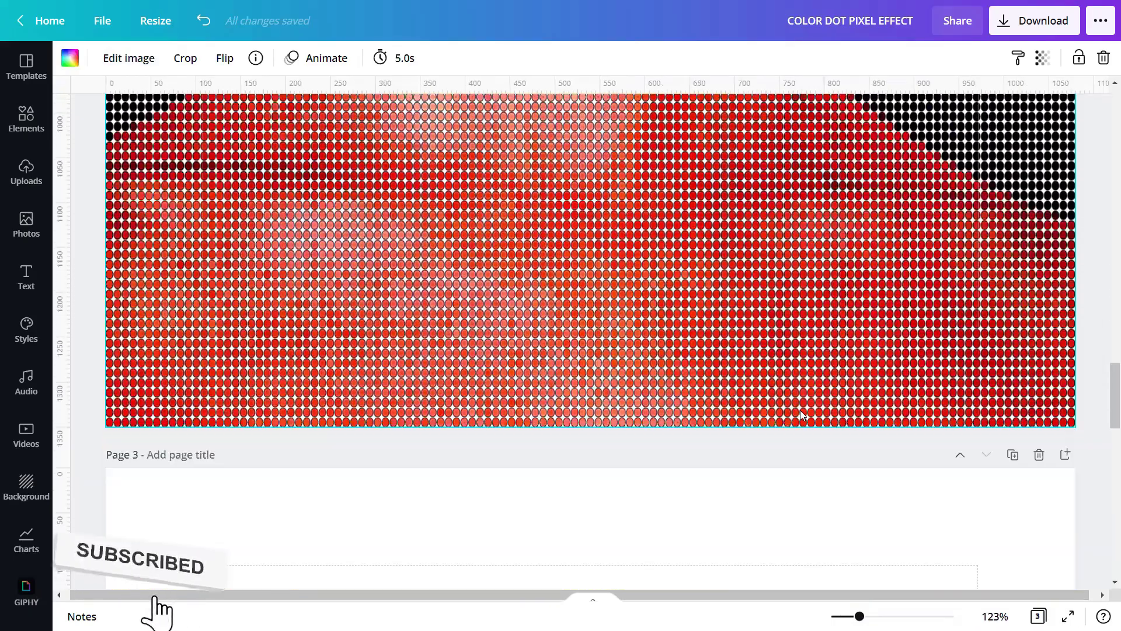
scroll(801, 416, "up", 10)
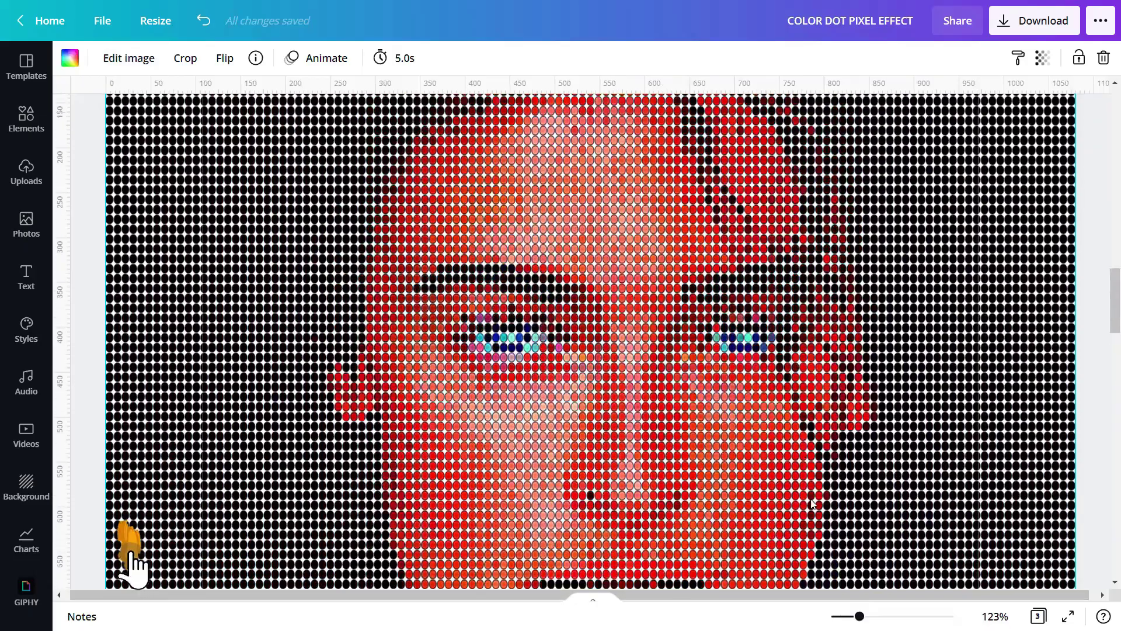
scroll(812, 503, "up", 3)
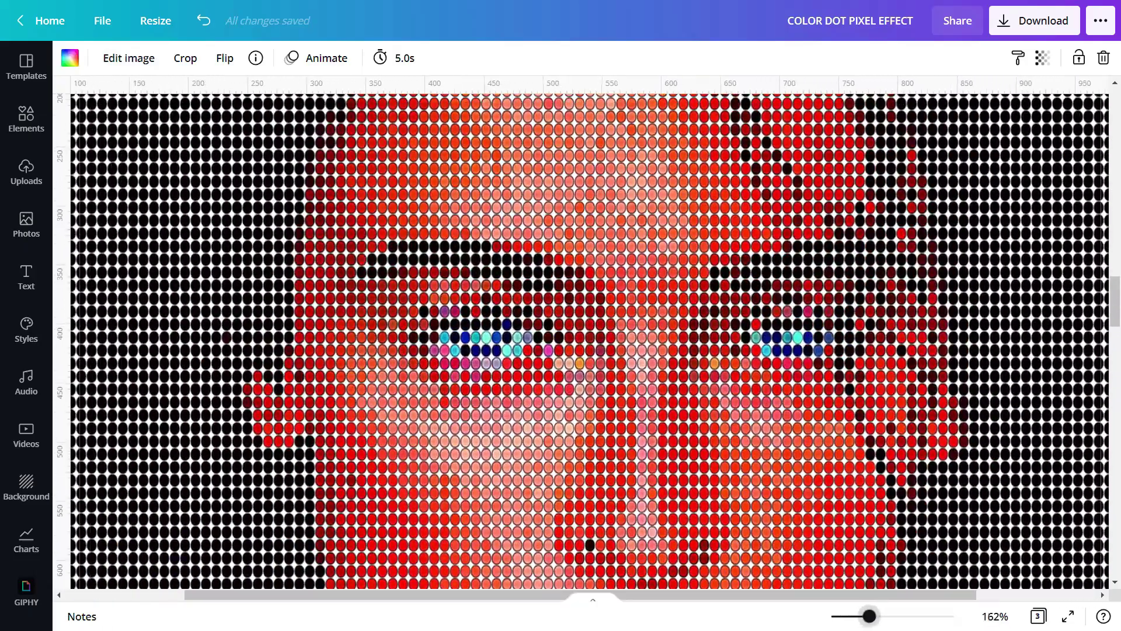
scroll(757, 446, "up", 5)
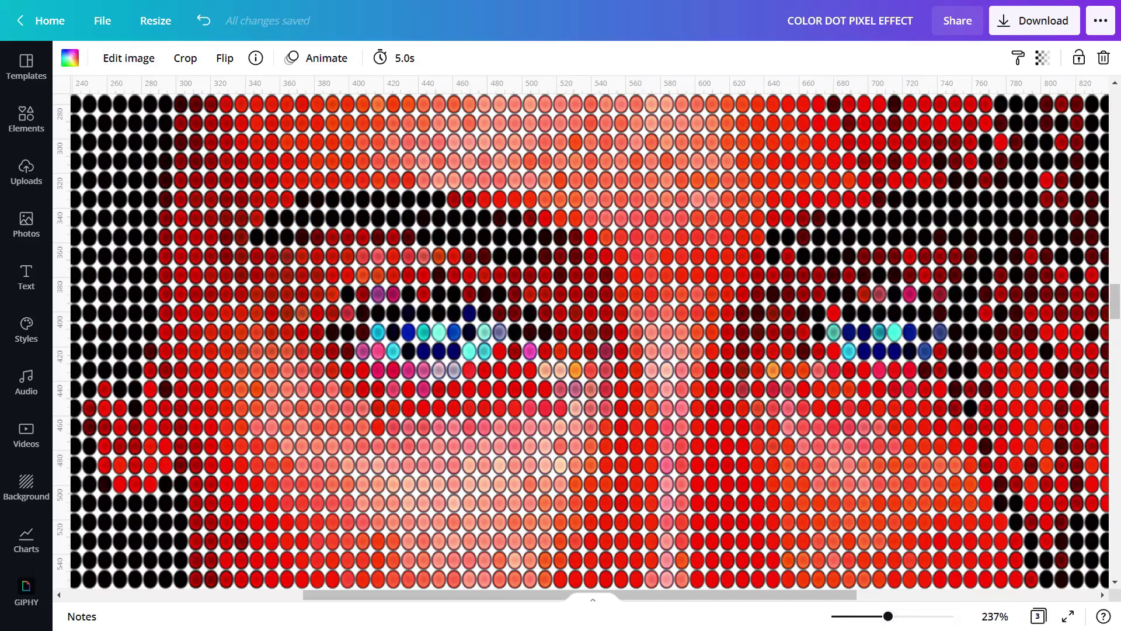
left_click_drag(888, 616, 895, 616)
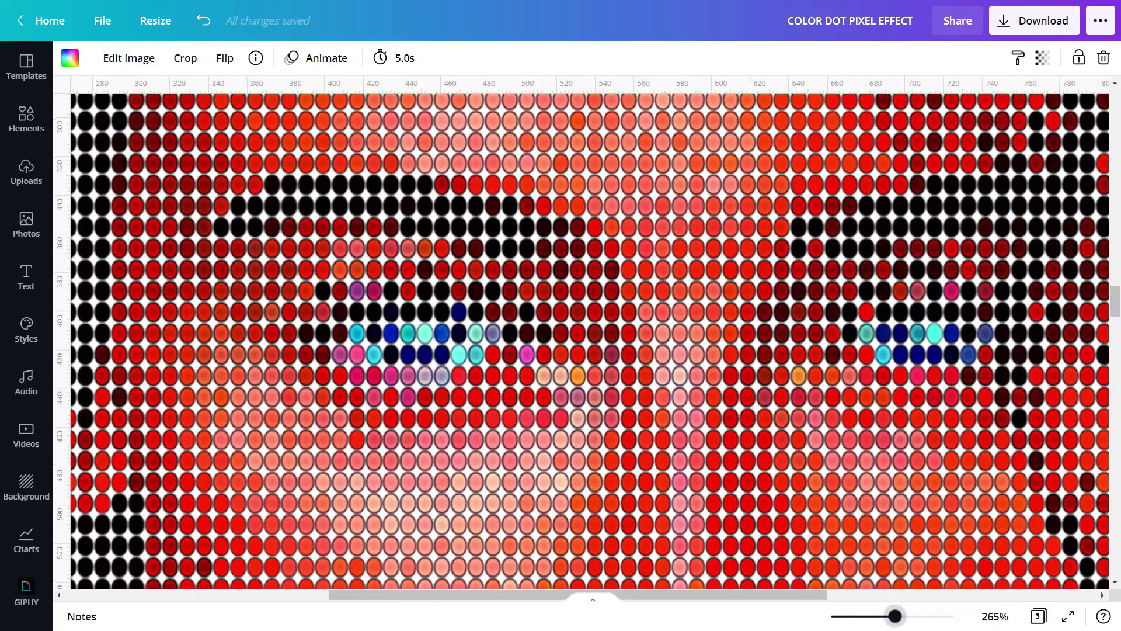
left_click_drag(895, 616, 843, 616)
scroll(852, 503, "down", 3)
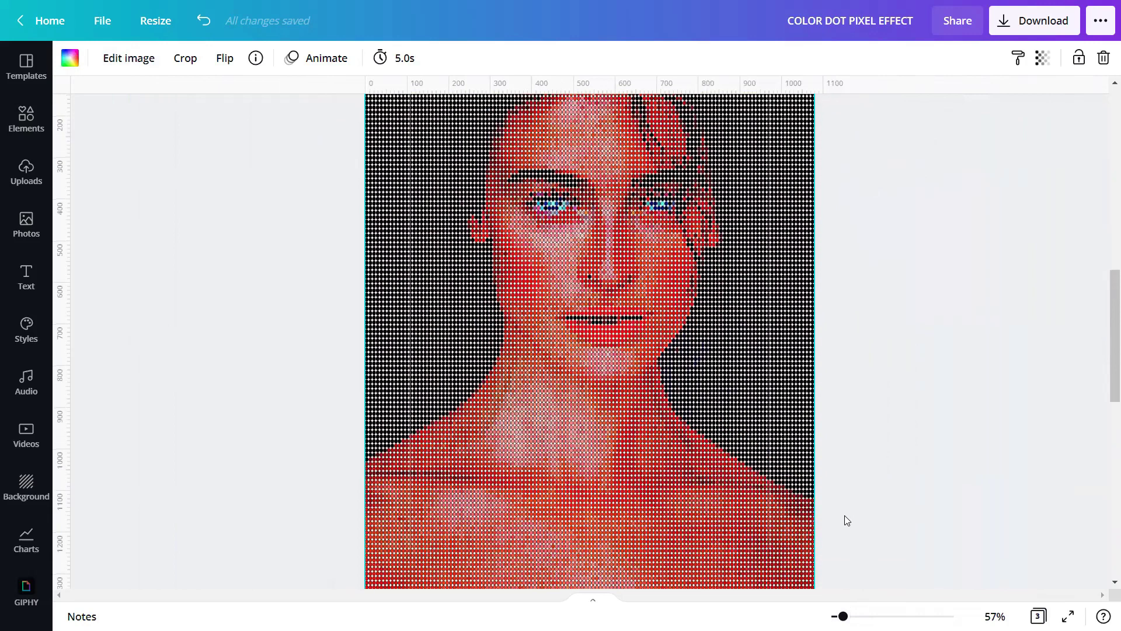
- Zoom out to 41% and deselect the portrait to view the pages
scroll(849, 566, "down", 3)
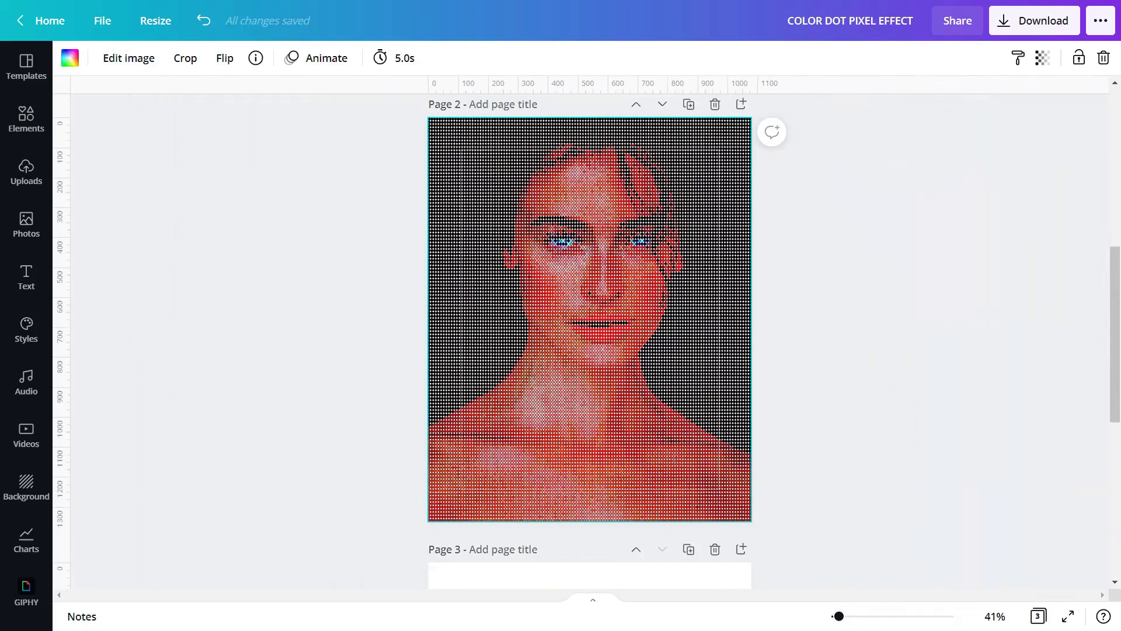
left_click_drag(1109, 373, 1109, 366)
left_click(846, 408)
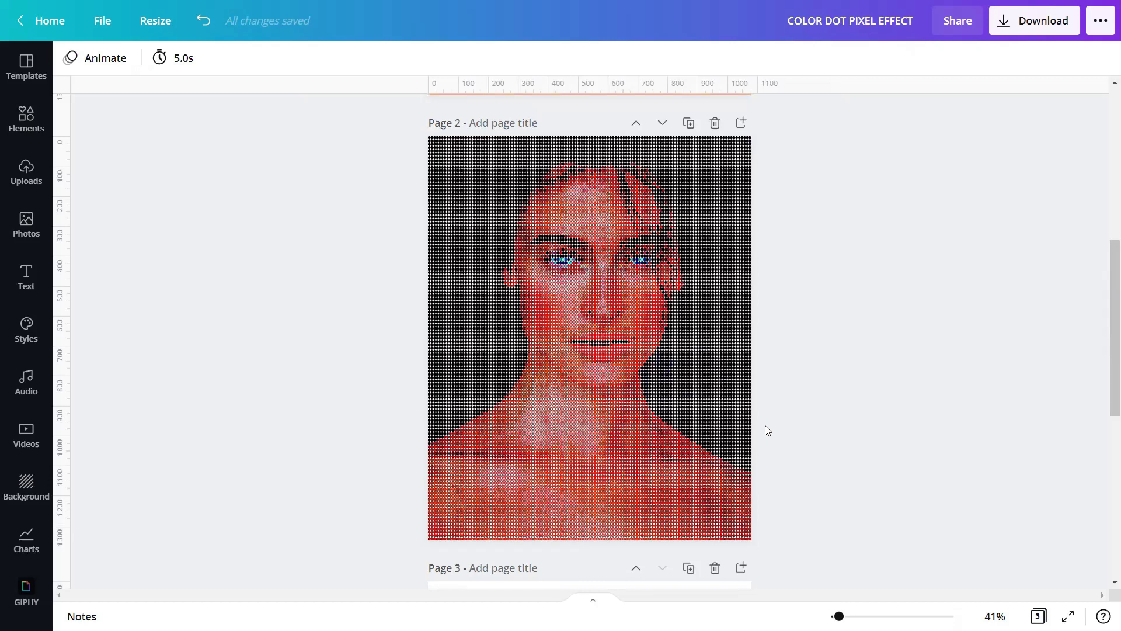
- Move the original photo from Page 3 up onto Page 2 and delete the empty Page 3
scroll(767, 430, "down", 8)
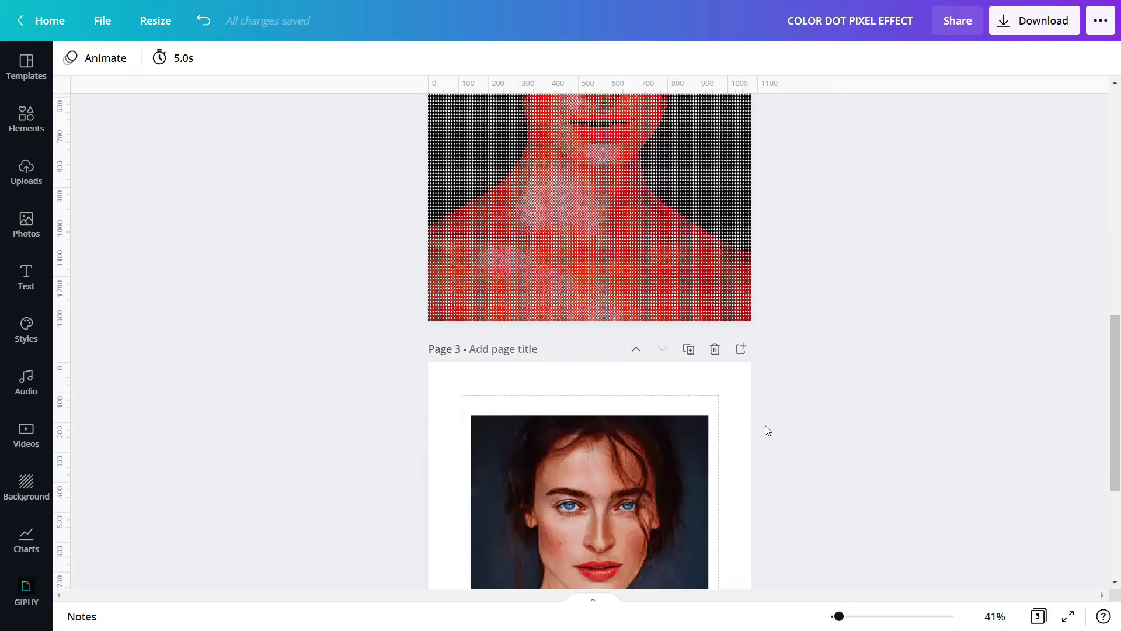
left_click(608, 295)
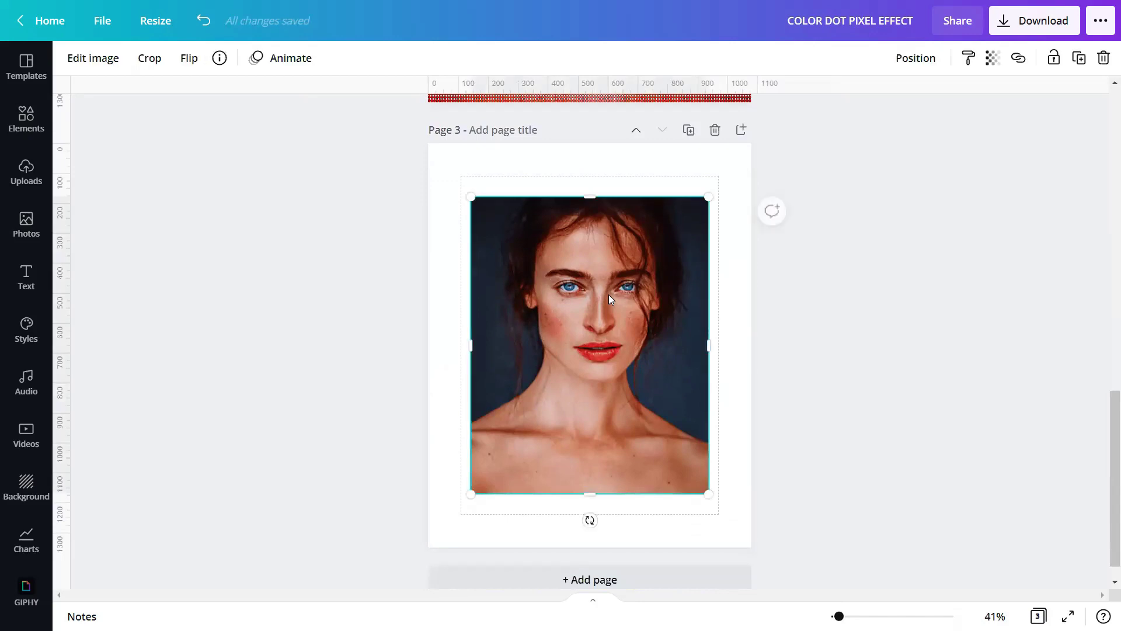
left_click_drag(620, 445, 621, 420)
scroll(621, 424, "up", 5)
scroll(622, 420, "up", 3)
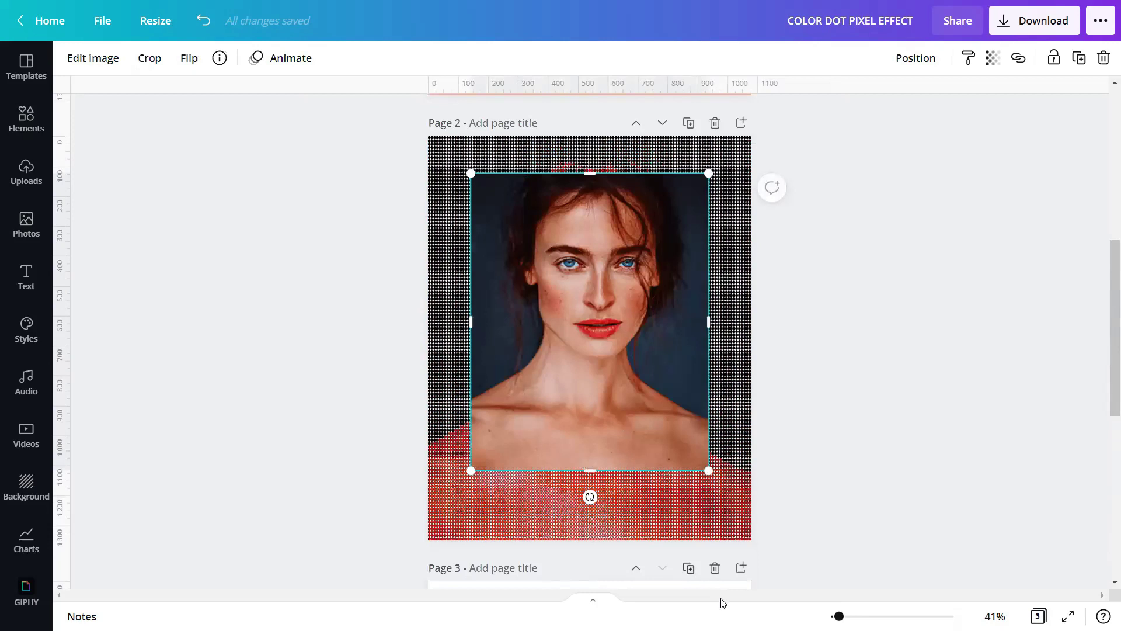
left_click(714, 568)
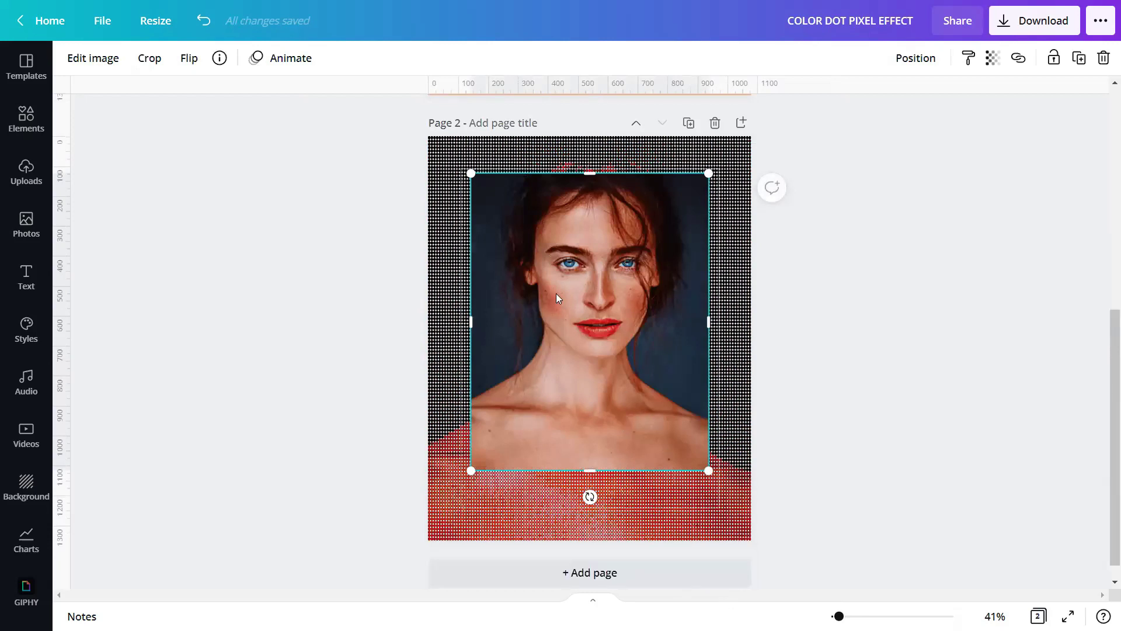
- Align the photo to Page 2's top-left and enlarge it to cover the whole page
left_click(910, 57)
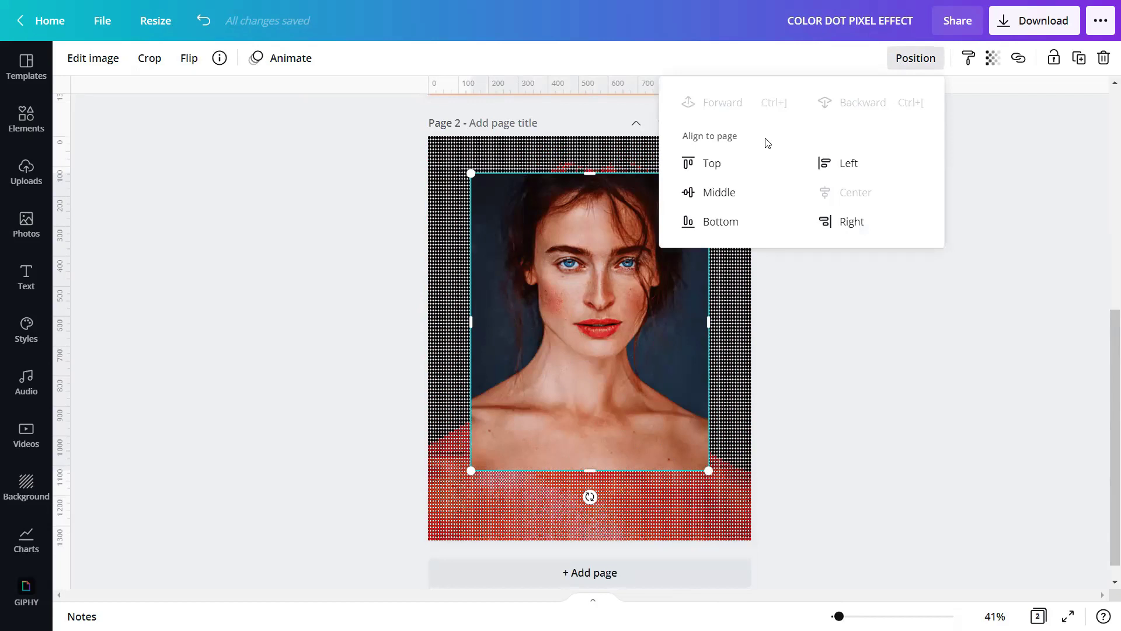
left_click(704, 163)
left_click(844, 165)
left_click_drag(666, 433, 731, 554)
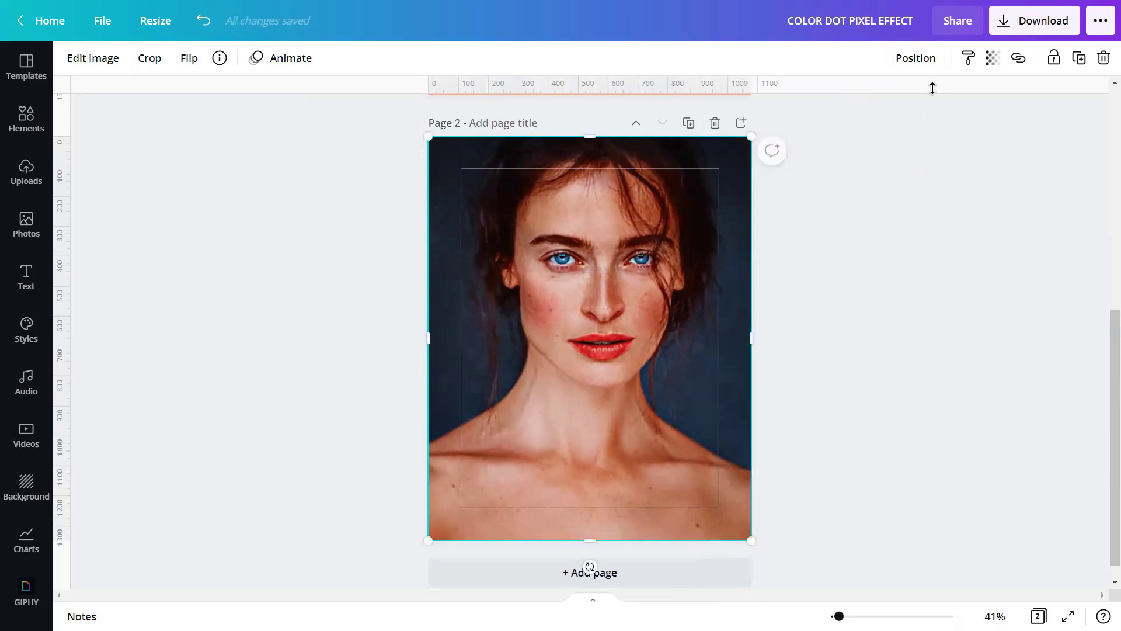
- Set the overlay photo's transparency to 50 and lock it in place
left_click(942, 60)
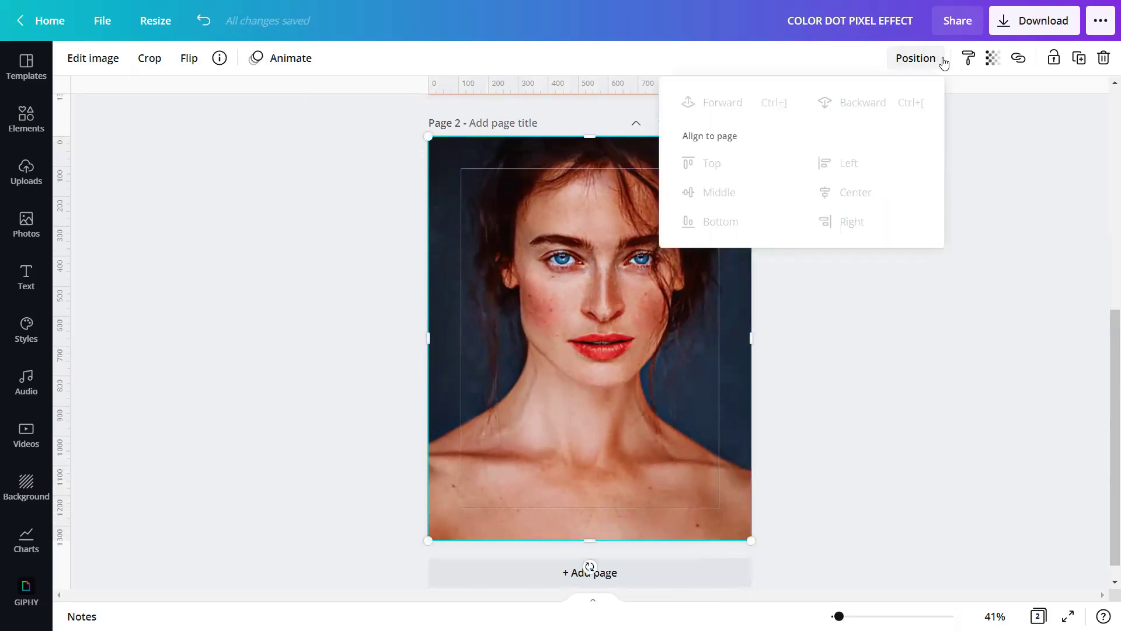
left_click(993, 58)
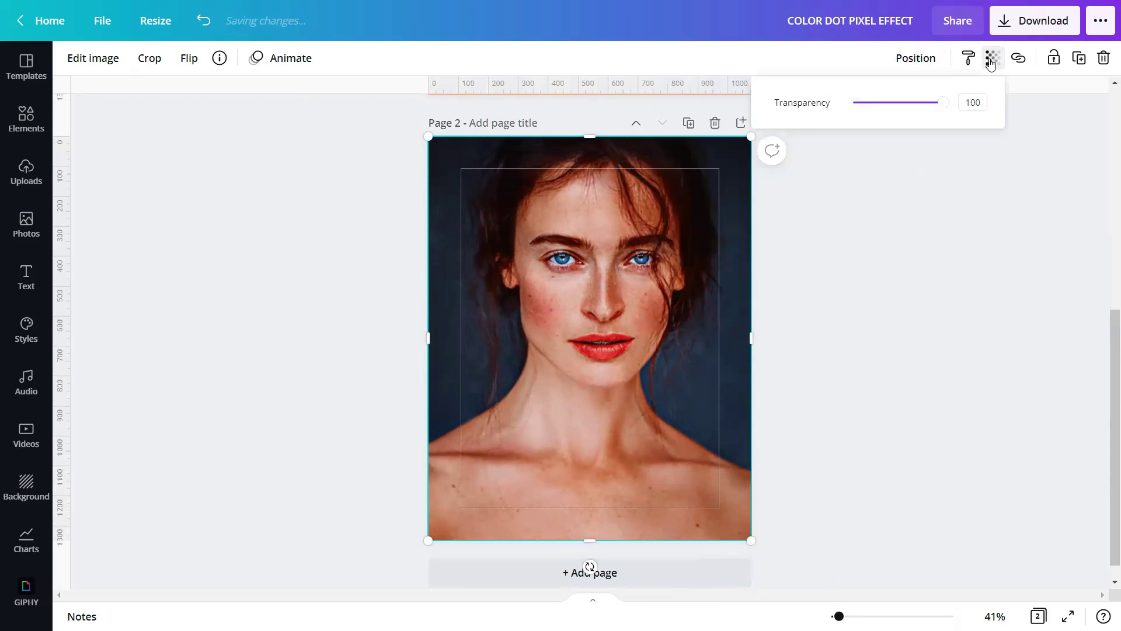
left_click(978, 98)
type("50")
key("Return")
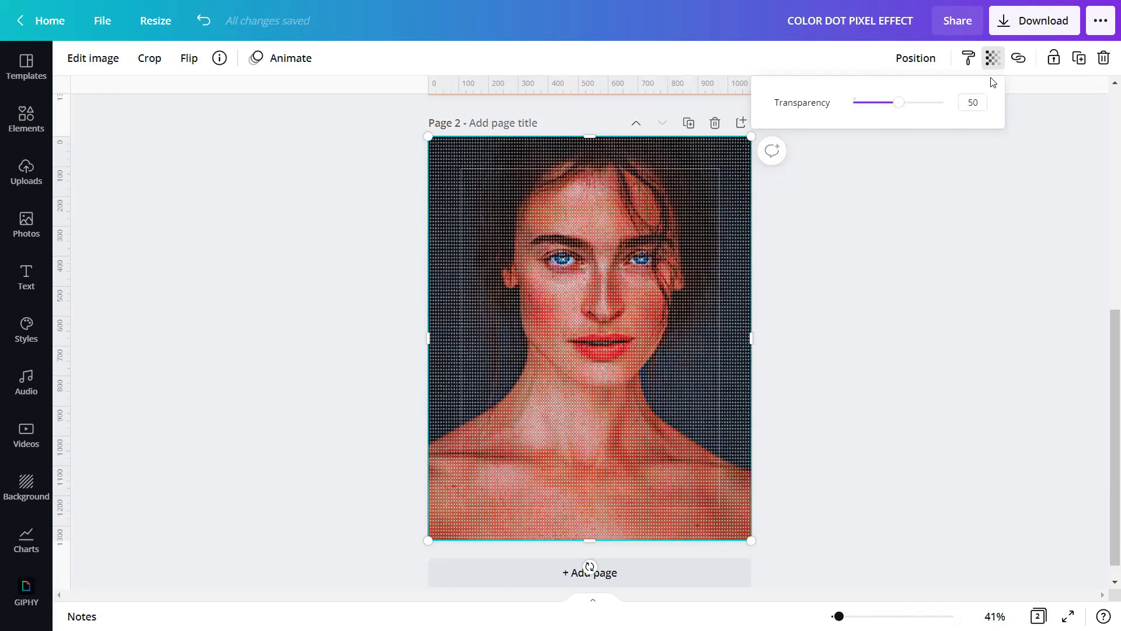
left_click(1054, 58)
left_click(1077, 60)
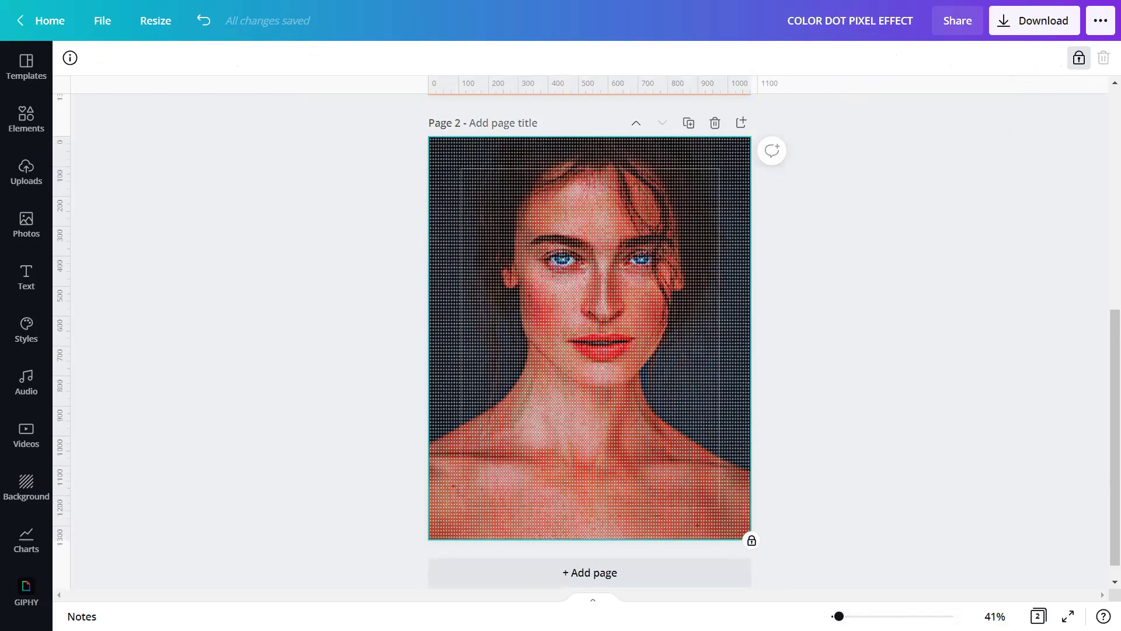
left_click_drag(839, 616, 867, 616)
scroll(791, 420, "up", 8)
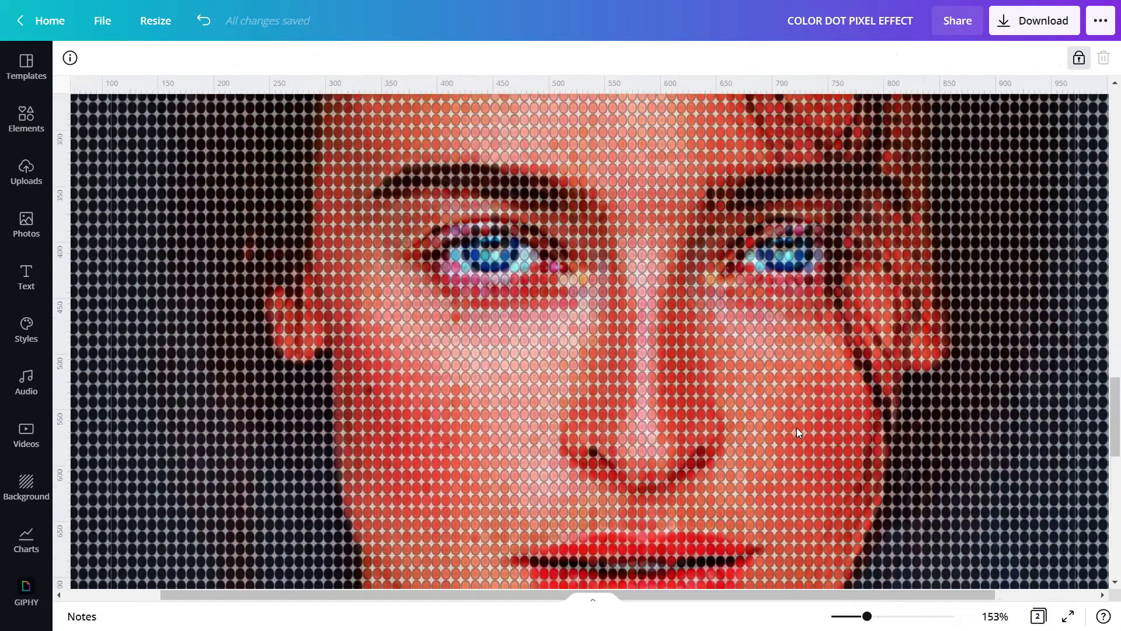
scroll(788, 419, "up", 2)
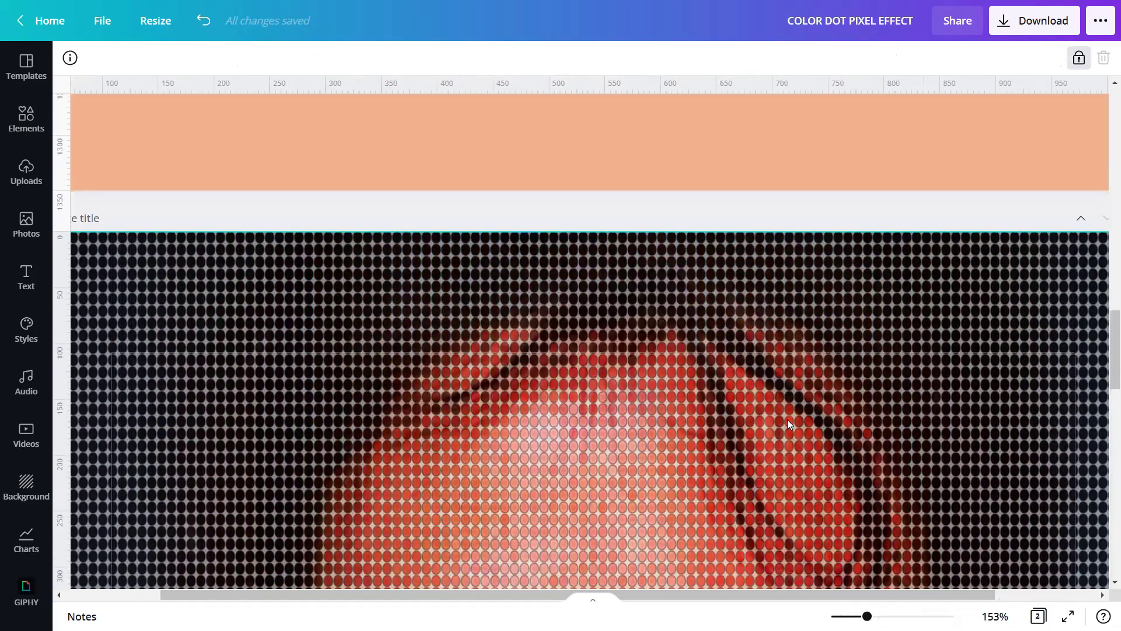
scroll(787, 420, "down", 6)
scroll(787, 421, "down", 8)
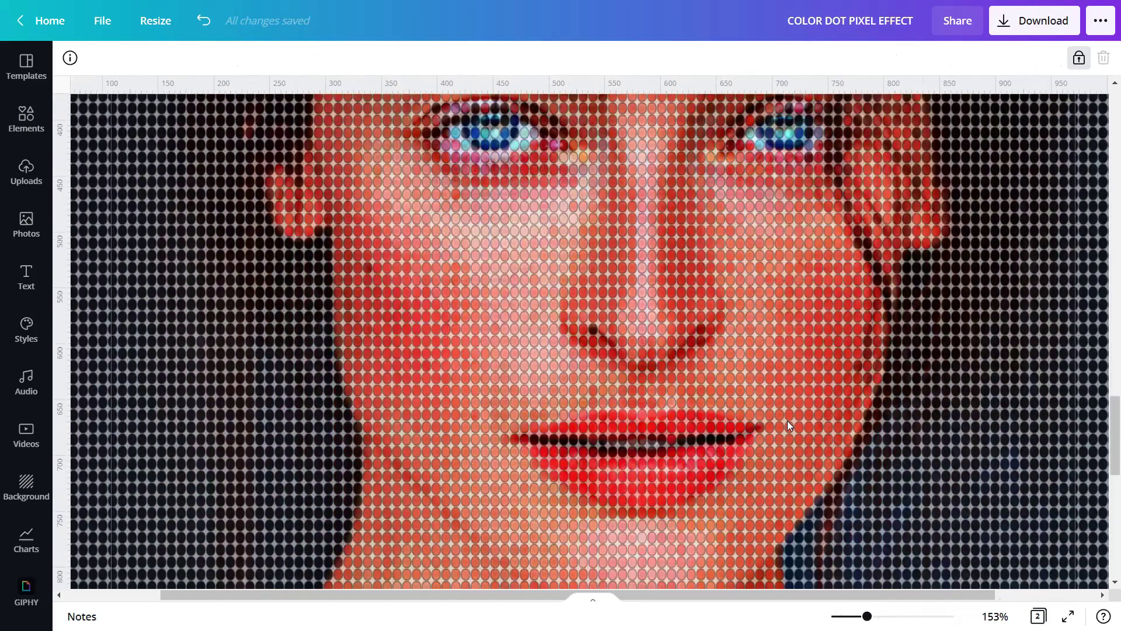
scroll(787, 421, "down", 2)
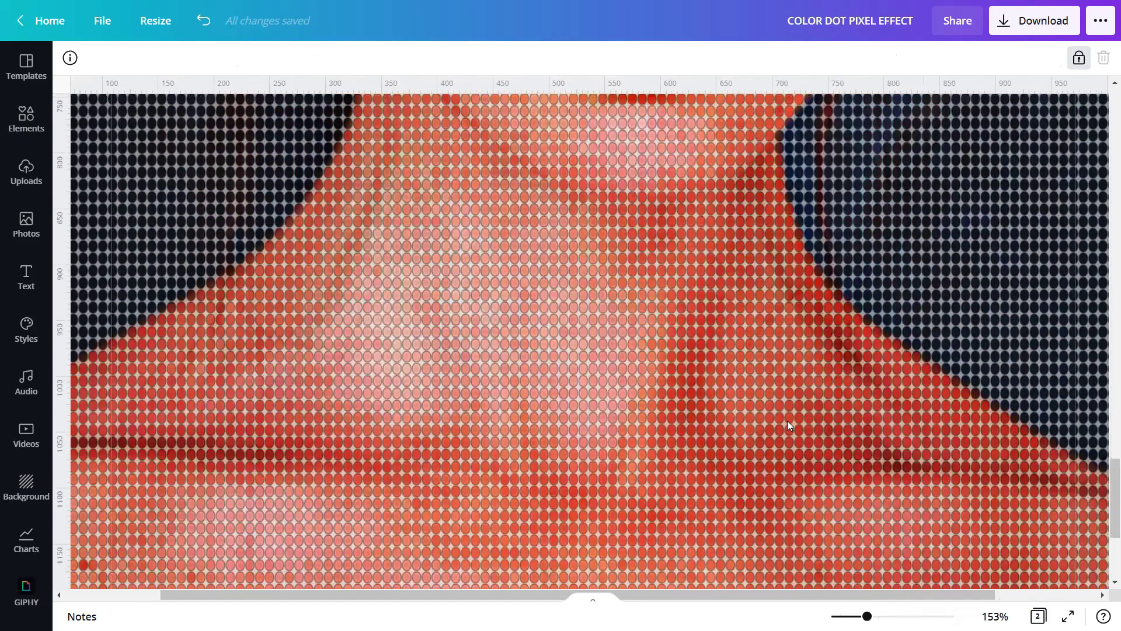
scroll(787, 420, "down", 4)
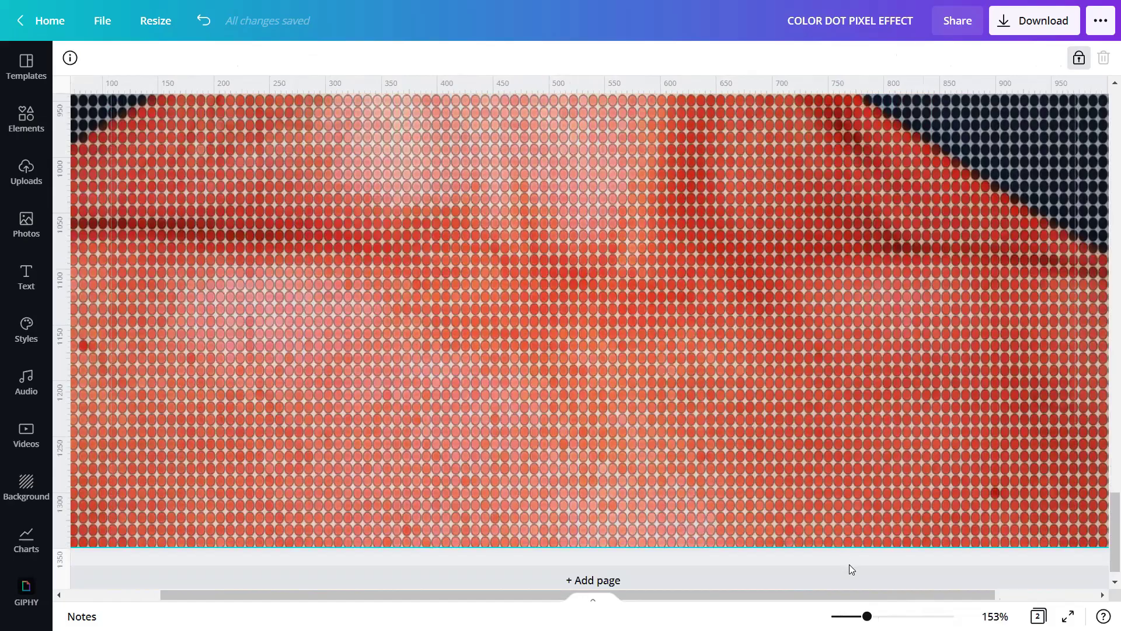
left_click_drag(867, 616, 838, 616)
- Add a blank Page 3, insert the uploaded portrait, and make it the page background
left_click(725, 551)
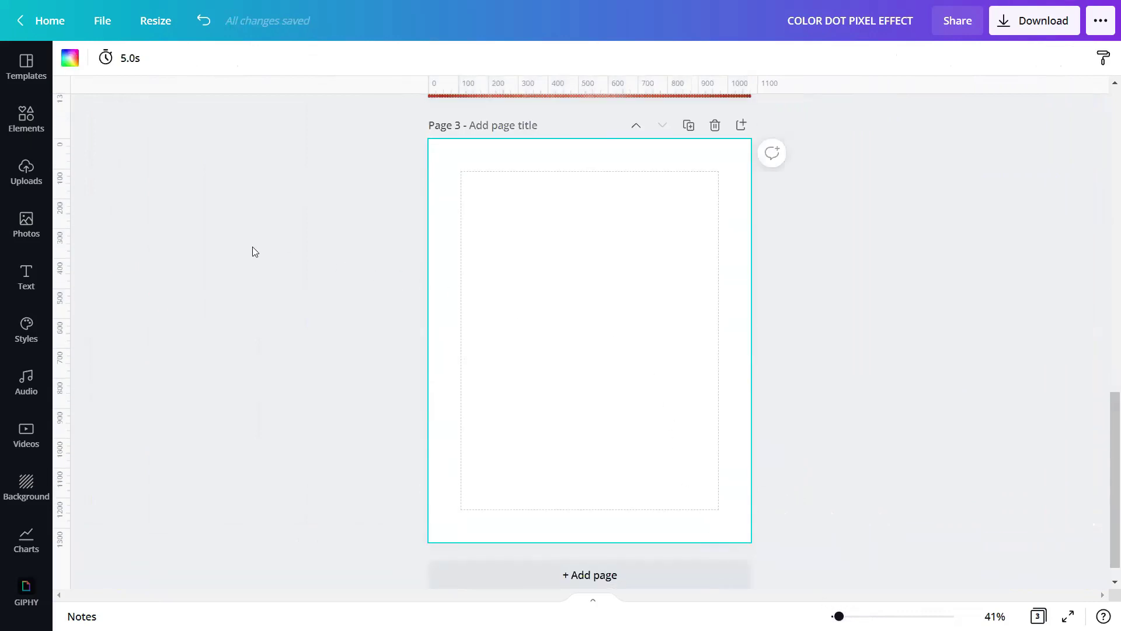
left_click(33, 175)
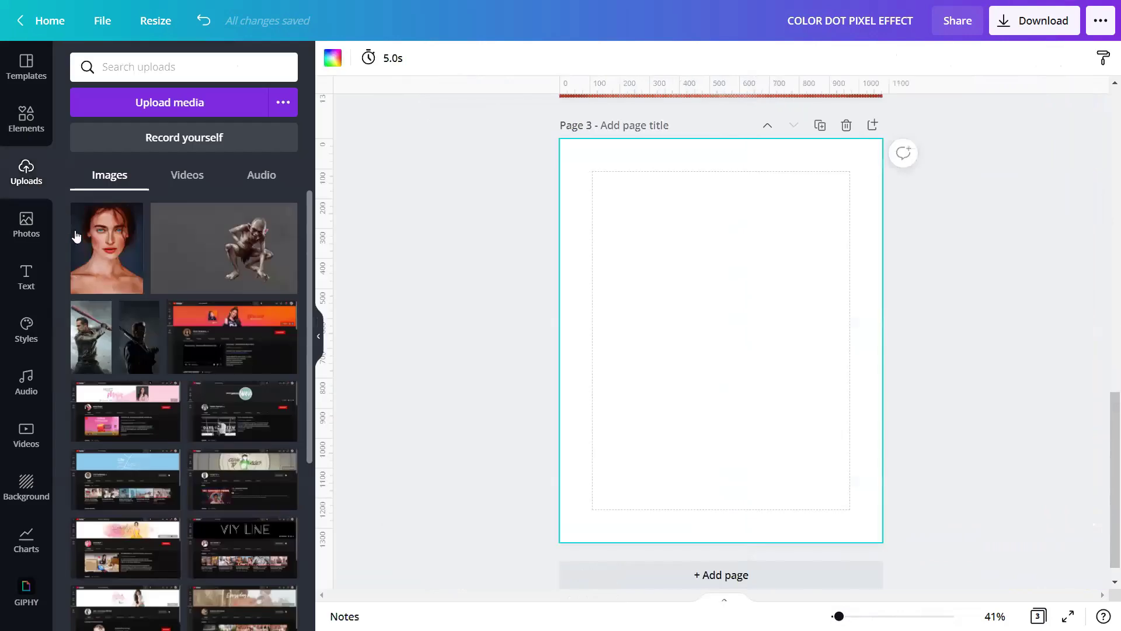
left_click(82, 215)
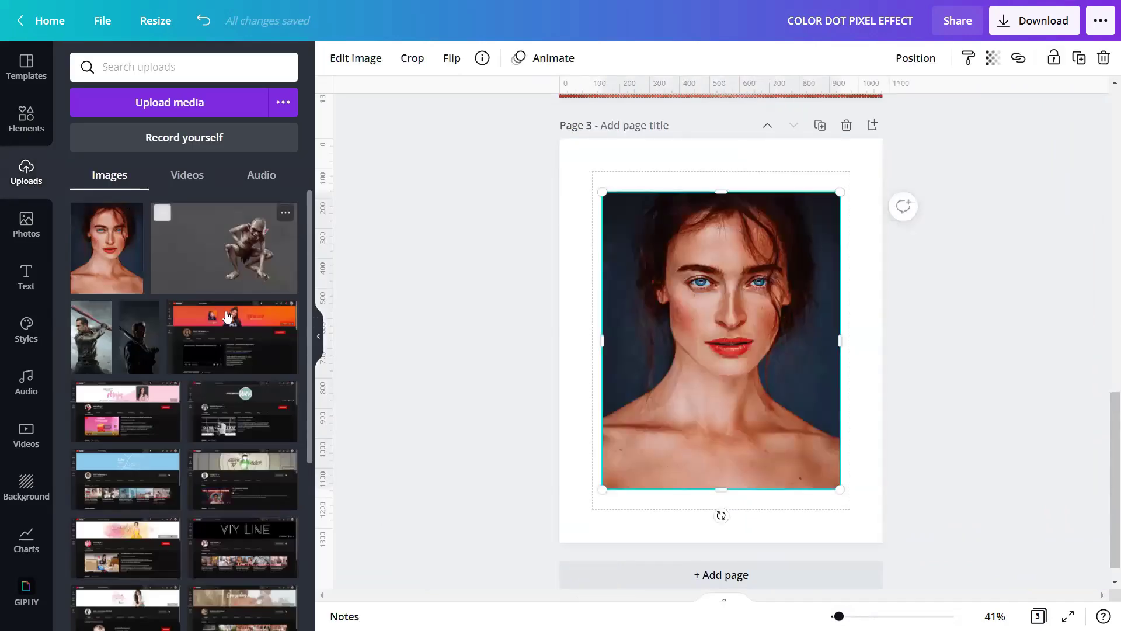
left_click(318, 341)
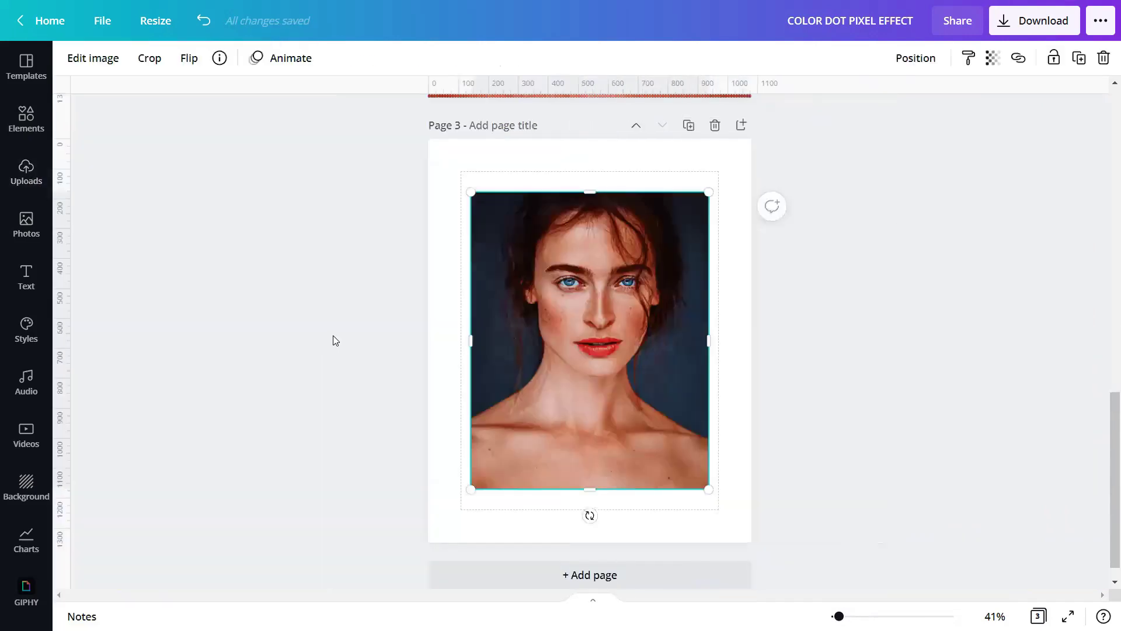
right_click(570, 292)
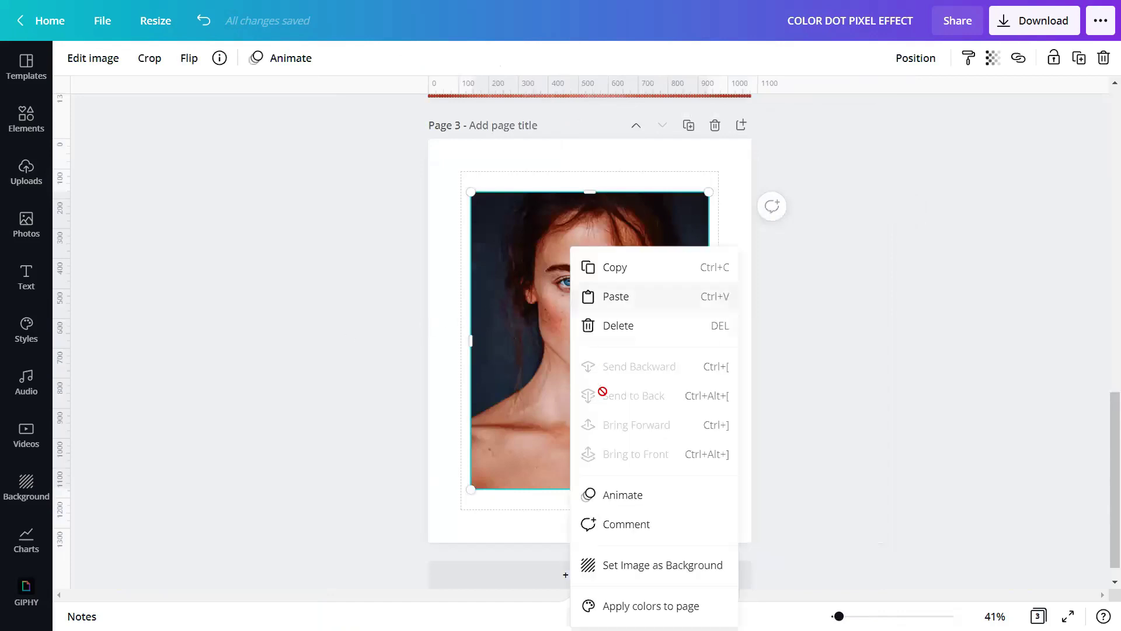
left_click(642, 566)
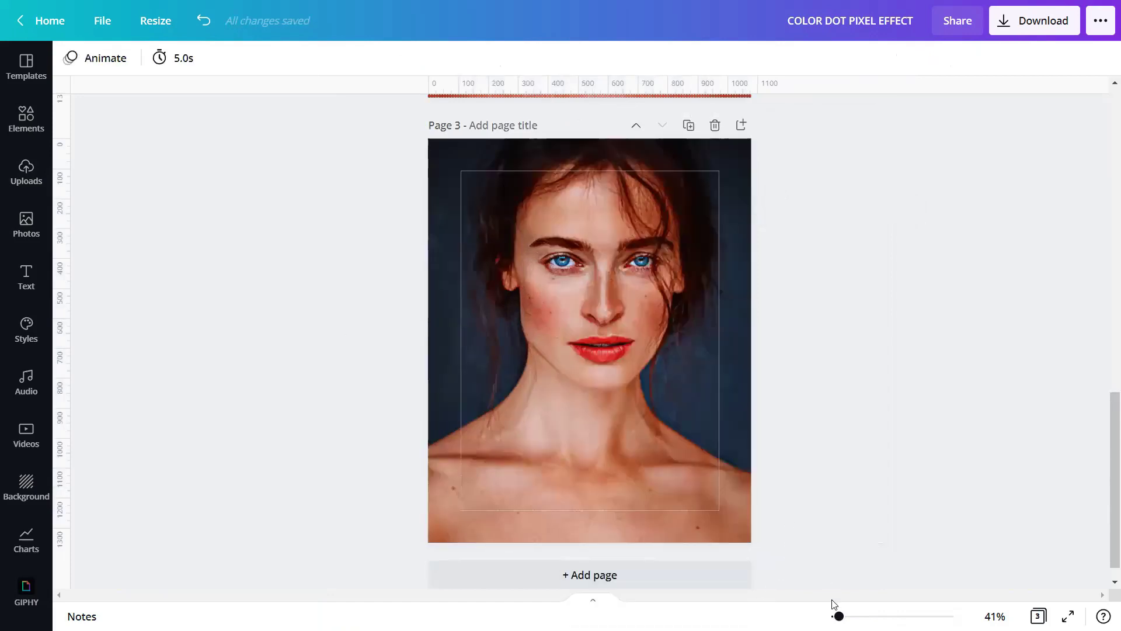
scroll(774, 365, "up", 5)
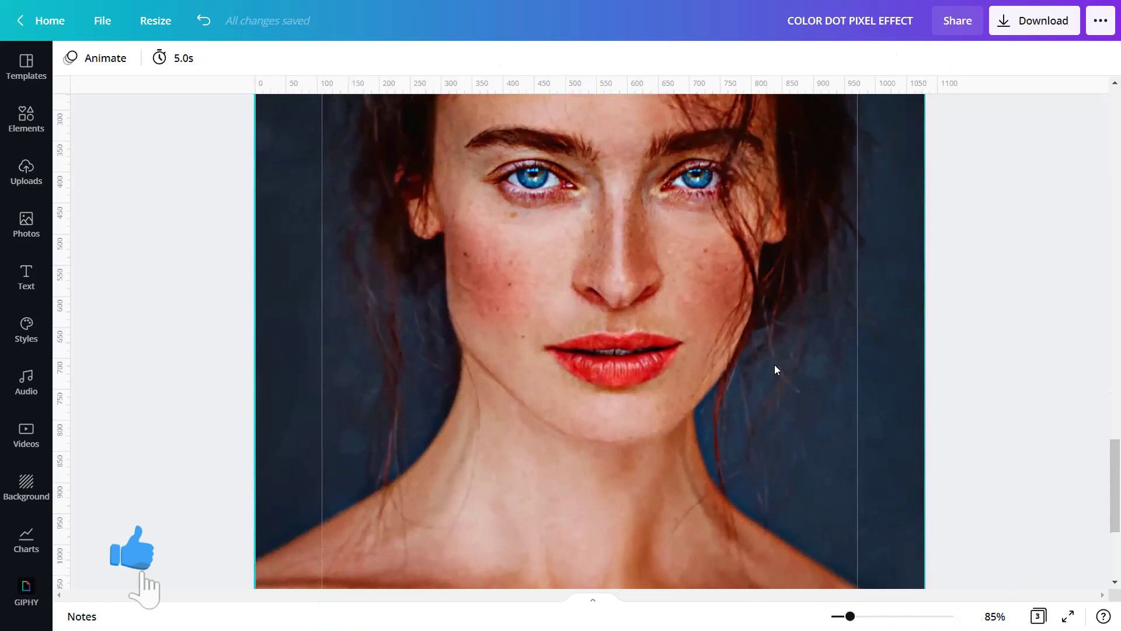
scroll(774, 364, "down", 3)
scroll(775, 368, "up", 6)
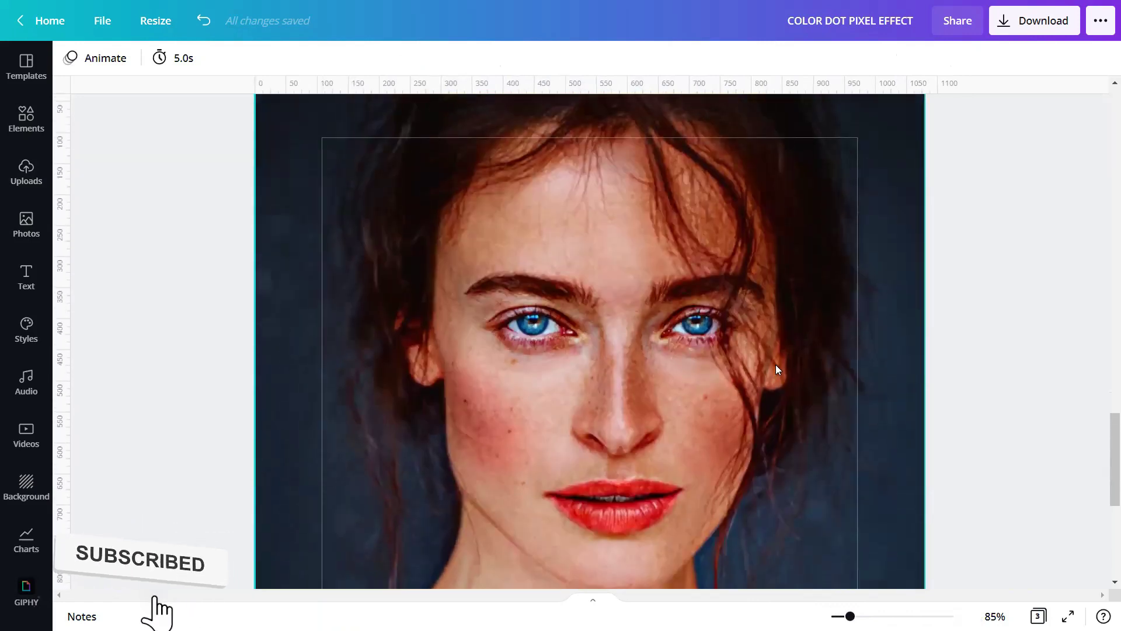
scroll(775, 364, "up", 5)
scroll(776, 364, "up", 4)
scroll(773, 364, "up", 3)
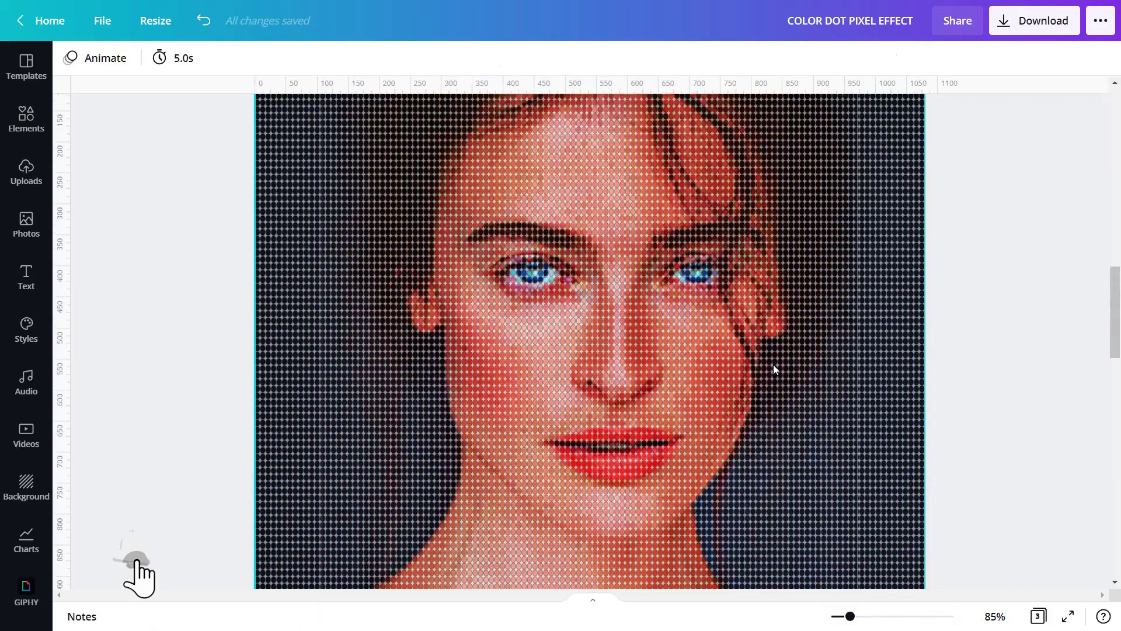
mouse_move(850, 616)
left_mouse_down()
mouse_move(874, 616)
mouse_move(837, 616)
left_mouse_up()
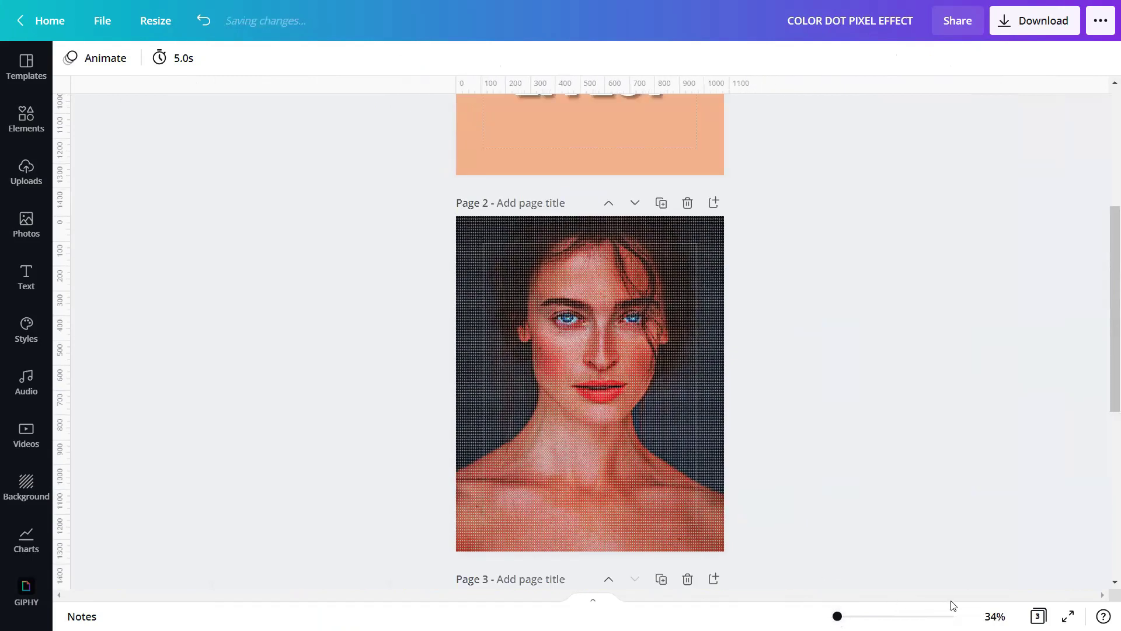
scroll(924, 503, "down", 5)
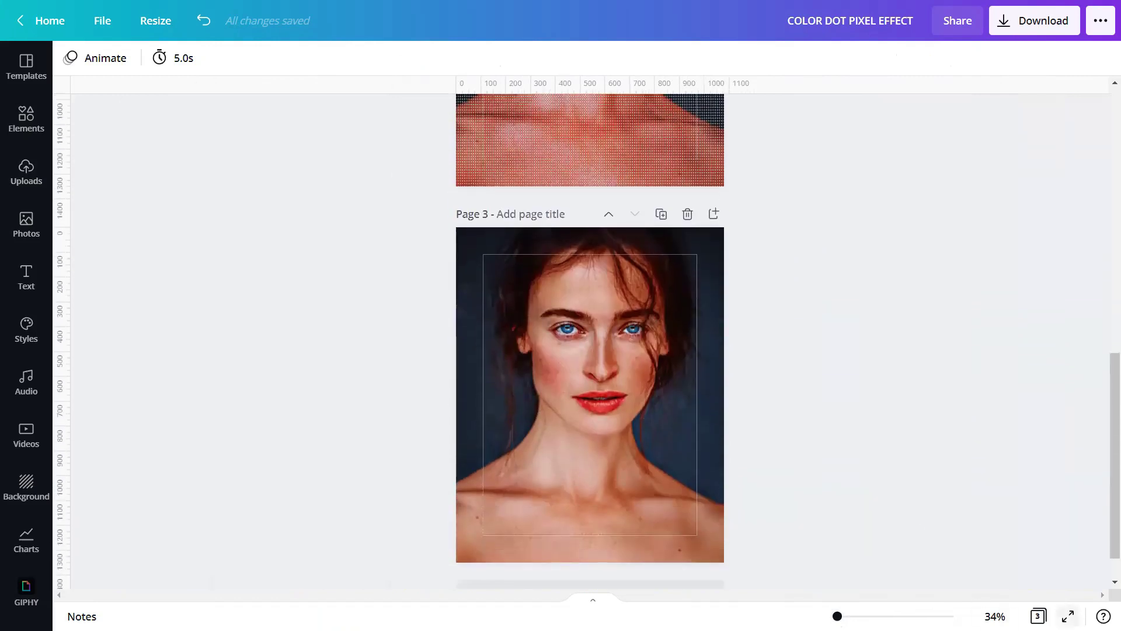
left_click(703, 488)
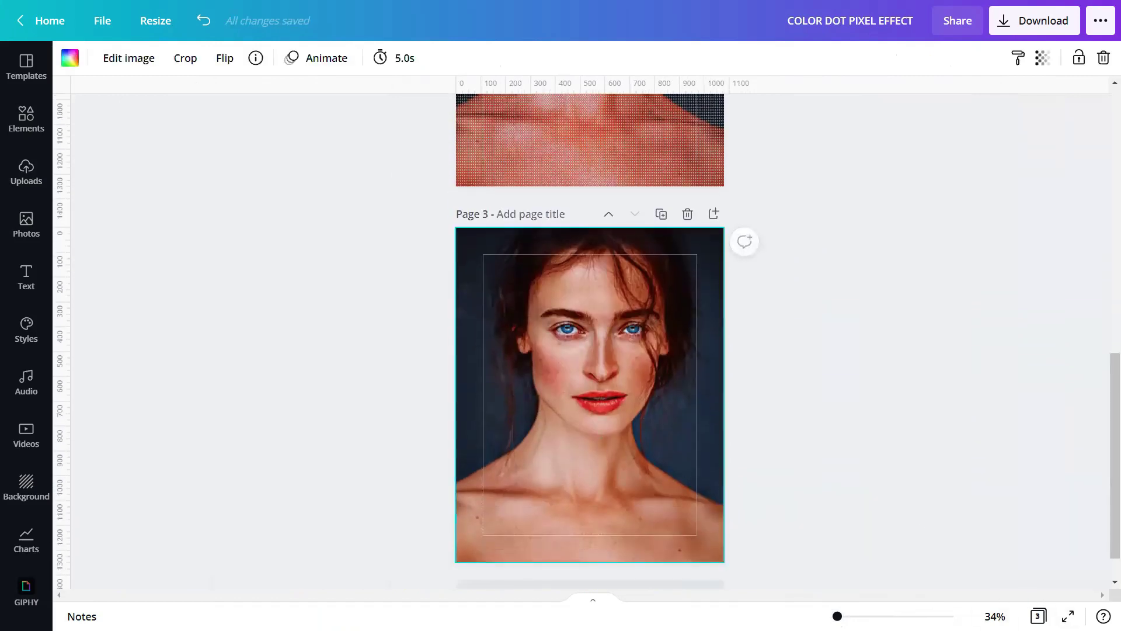
- Present the design in full-screen mode
left_click(1068, 616)
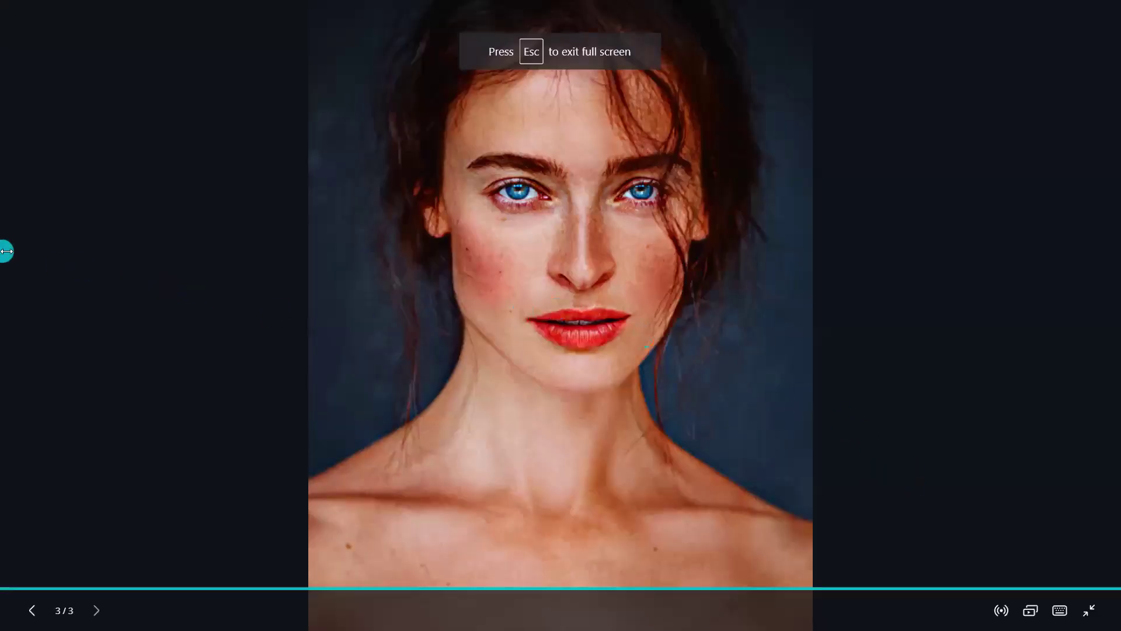